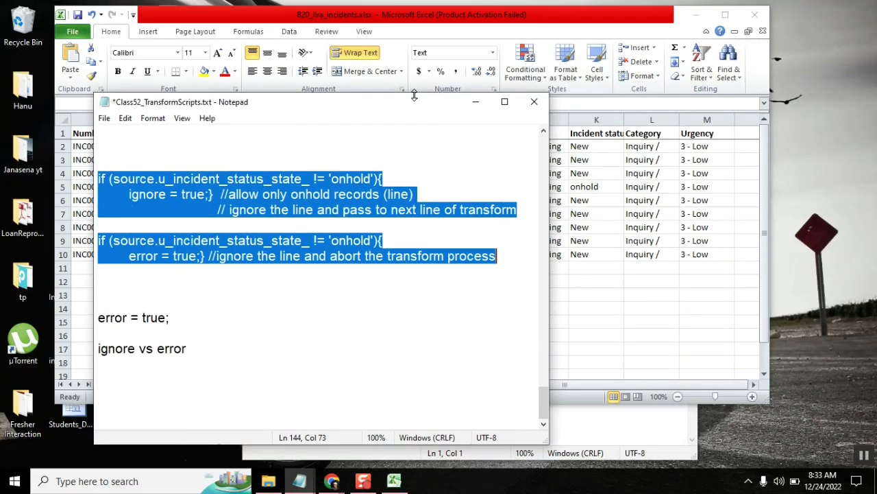
- Bring the Transformation script variables docs page to the front and dismiss the login popup
{"action": "left_click", "coordinate": [331, 480]}
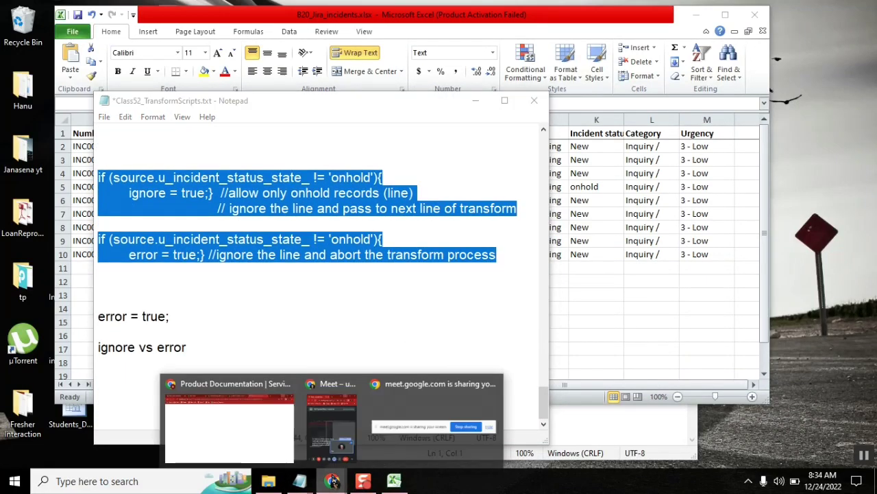
{"action": "left_click", "coordinate": [258, 408]}
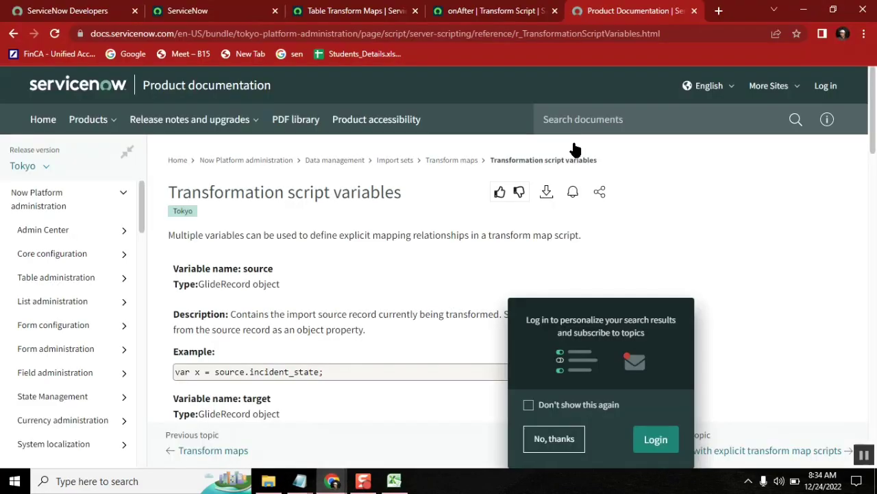
{"action": "left_click", "coordinate": [554, 438]}
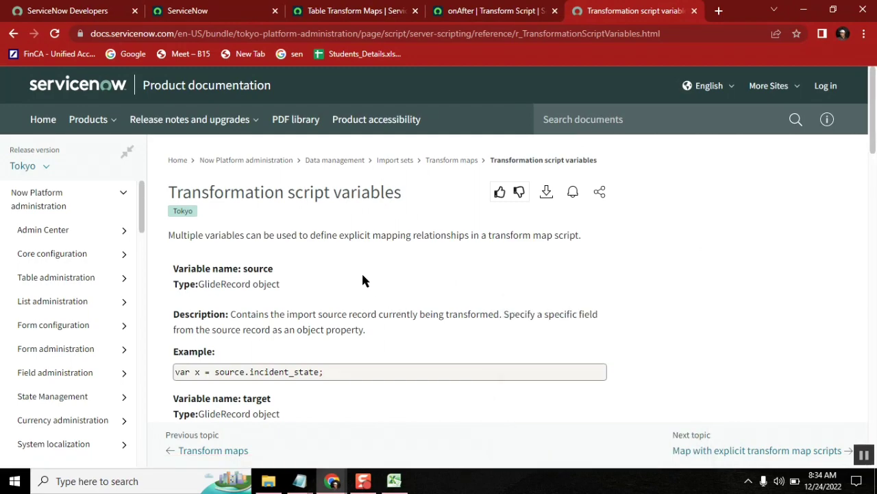
{"action": "scroll", "coordinate": [363, 277], "scroll_direction": "down", "scroll_amount": 2}
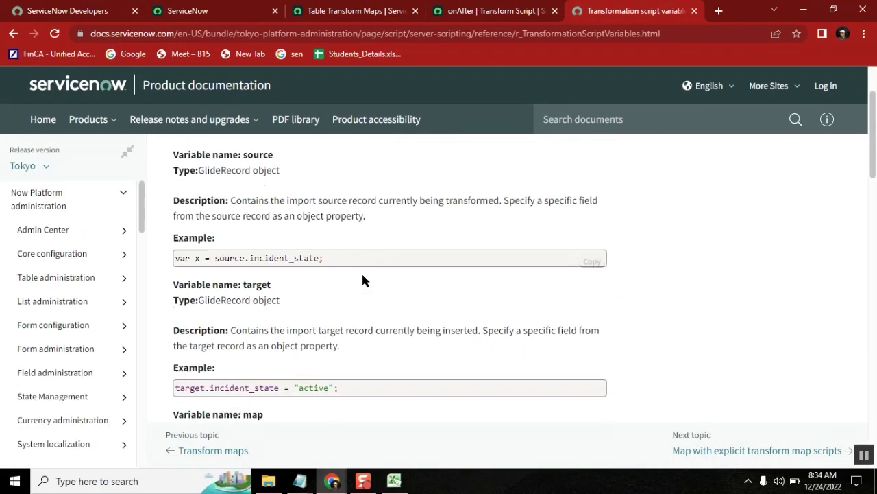
{"action": "scroll", "coordinate": [363, 280], "scroll_direction": "down", "scroll_amount": 1}
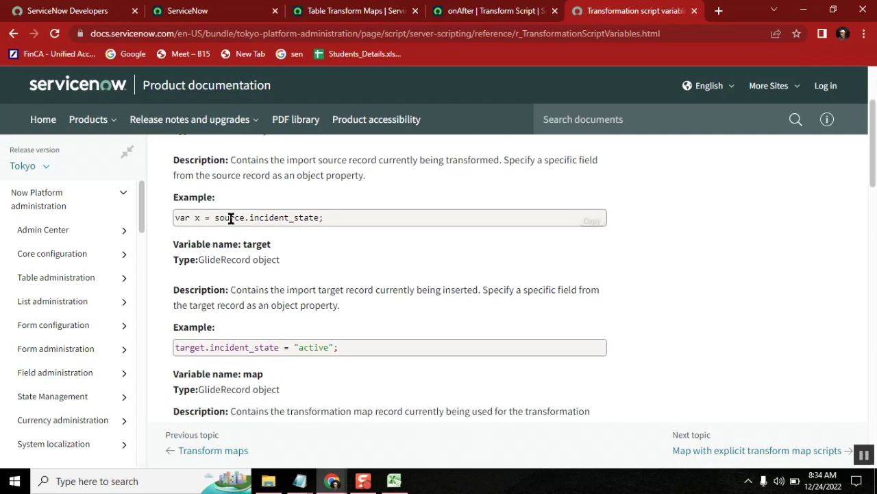
- Highlight the words source and target in the first two example lines
{"action": "double_click", "coordinate": [231, 218]}
{"action": "double_click", "coordinate": [181, 348]}
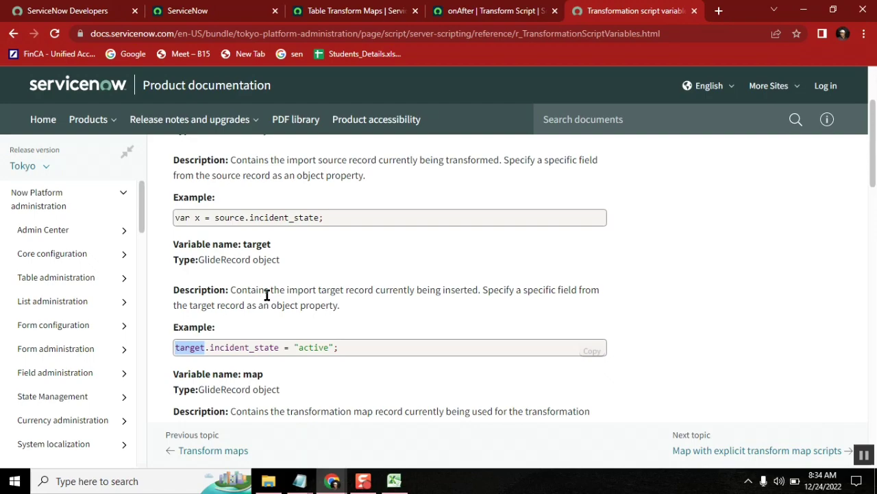
{"action": "double_click", "coordinate": [219, 216]}
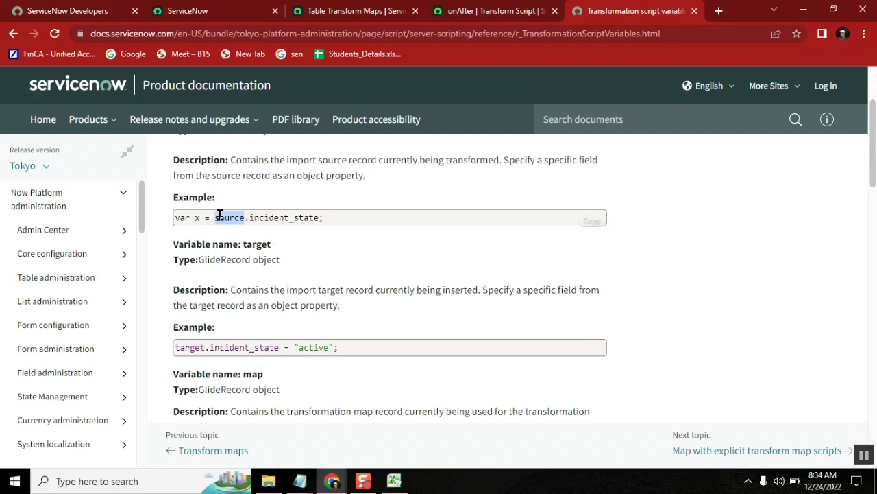
{"action": "double_click", "coordinate": [186, 347]}
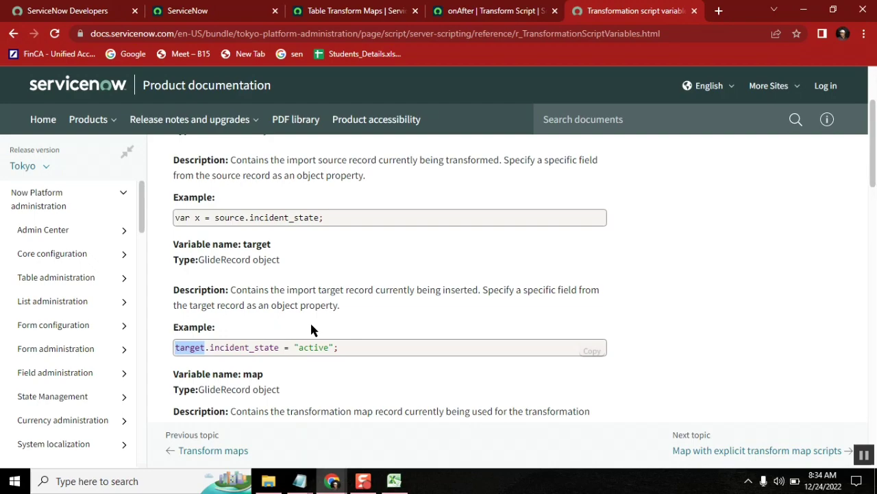
{"action": "left_click", "coordinate": [366, 282]}
- Scroll to the log variable and select its three example lines for copying
{"action": "scroll", "coordinate": [366, 284], "scroll_direction": "down", "scroll_amount": 2}
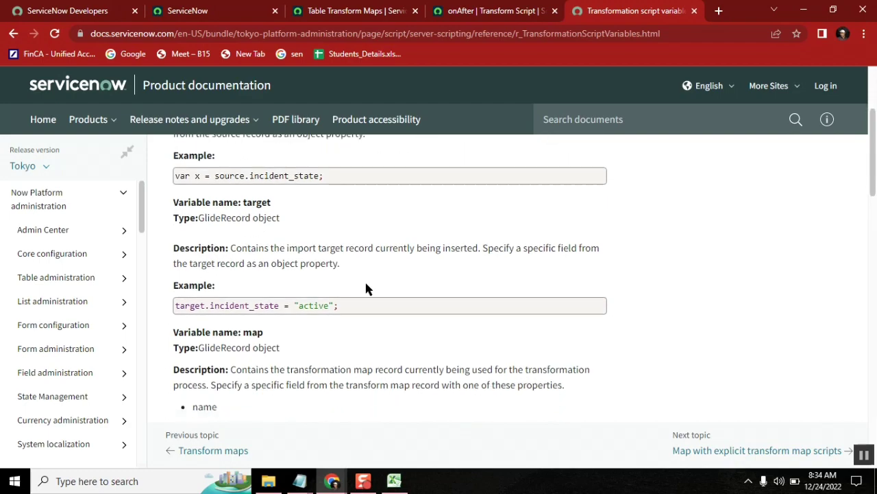
{"action": "scroll", "coordinate": [367, 289], "scroll_direction": "down", "scroll_amount": 1}
{"action": "scroll", "coordinate": [366, 289], "scroll_direction": "down", "scroll_amount": 1}
{"action": "scroll", "coordinate": [366, 289], "scroll_direction": "down", "scroll_amount": 1}
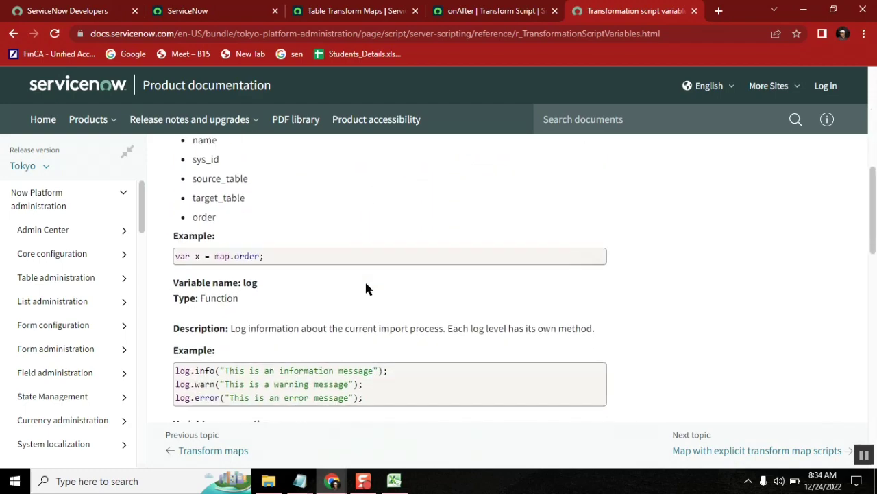
{"action": "scroll", "coordinate": [366, 288], "scroll_direction": "up", "scroll_amount": 1}
{"action": "scroll", "coordinate": [366, 288], "scroll_direction": "down", "scroll_amount": 2}
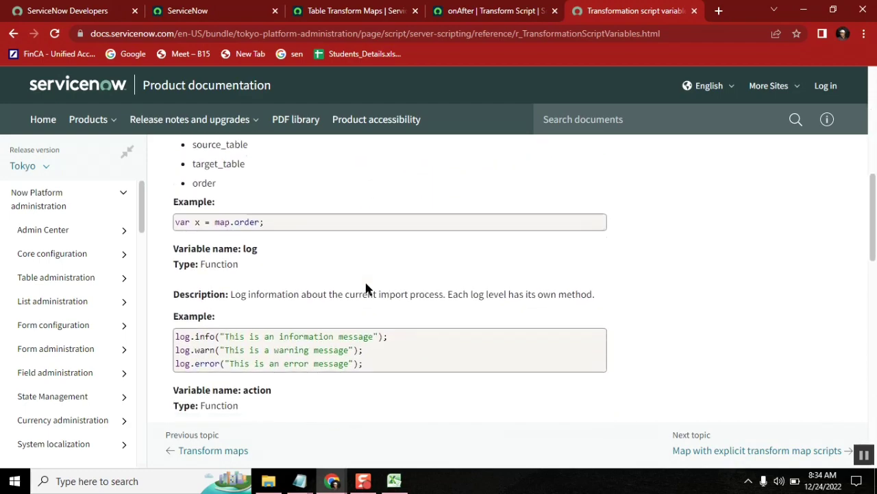
{"action": "scroll", "coordinate": [366, 289], "scroll_direction": "down", "scroll_amount": 1}
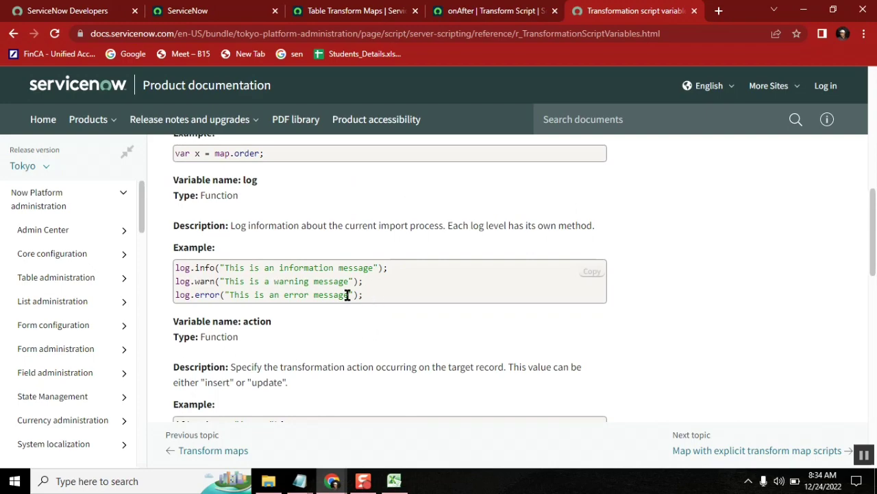
{"action": "left_click_drag", "start_coordinate": [364, 295], "coordinate": [175, 268]}
{"action": "key", "text": "ctrl+c"}
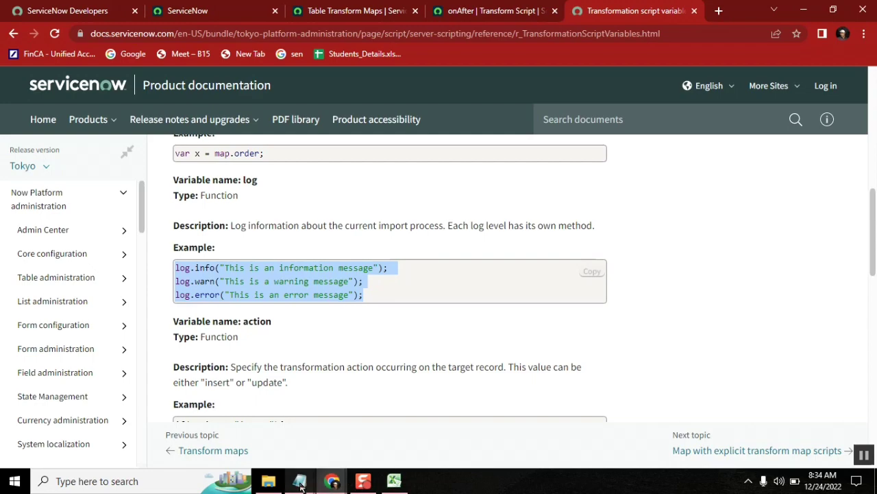
- Paste the log.info/warn/error examples into the notes and add a closing brace after ignore = true;
{"action": "left_click", "coordinate": [331, 423]}
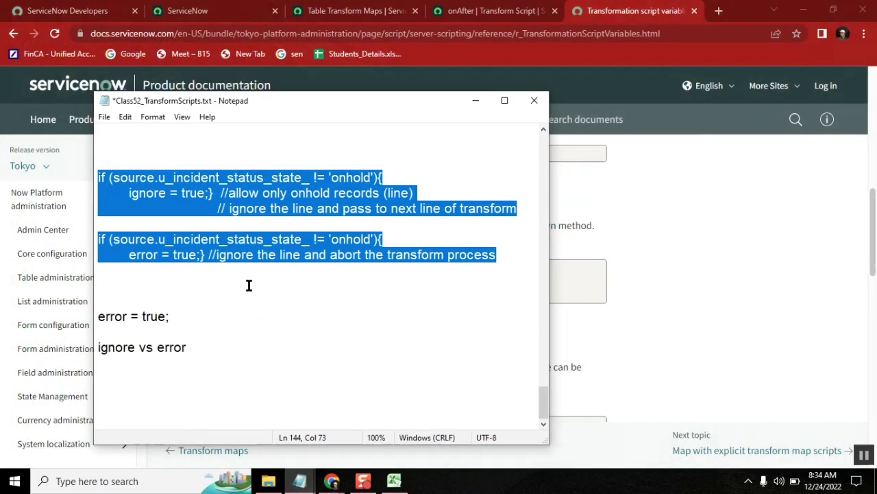
{"action": "left_click", "coordinate": [150, 285]}
{"action": "key", "text": "ctrl+v"}
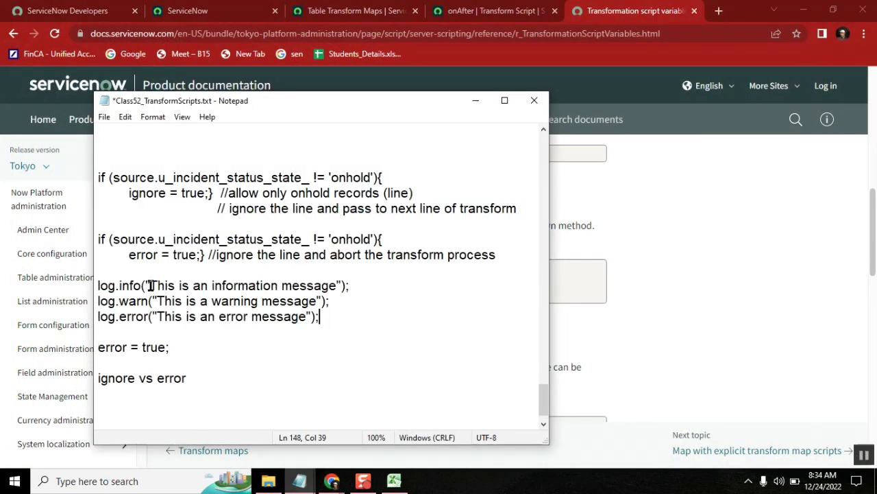
{"action": "left_click", "coordinate": [99, 177]}
{"action": "left_click", "coordinate": [210, 192]}
{"action": "type", "text": "}"}
- Under the ignore comment, add a log.error line: 'the record is not onhold record' + source.u_number
{"action": "left_click", "coordinate": [519, 205]}
{"action": "key", "text": "Return"}
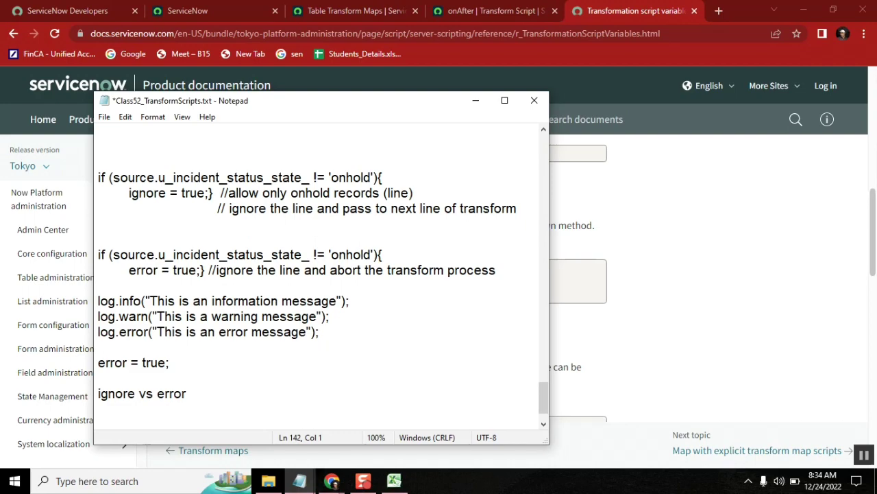
{"action": "type", "text": "log."}
{"action": "type", "text": "error"}
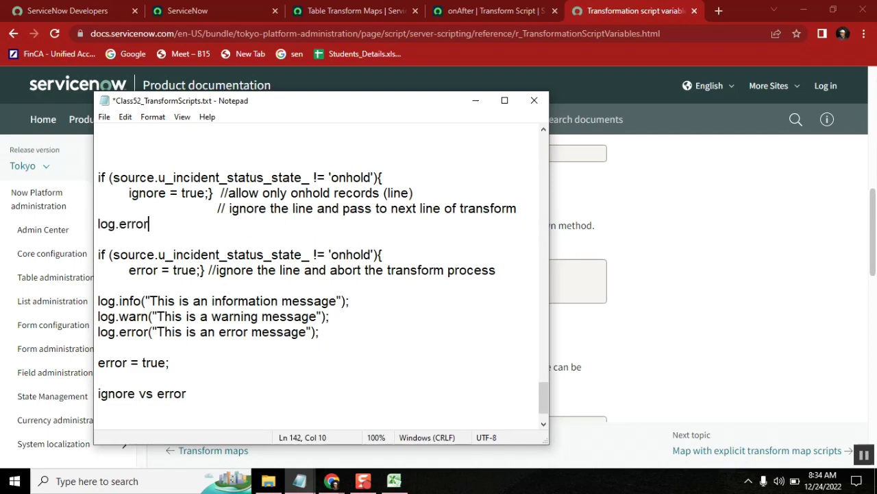
{"action": "key", "text": "BackSpace"}
{"action": "key", "text": "BackSpace"}
{"action": "key", "text": "BackSpace"}
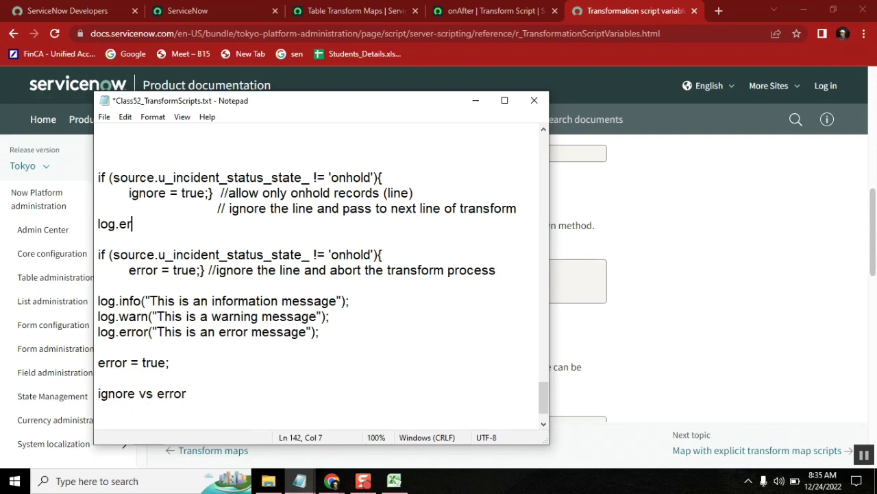
{"action": "key", "text": "BackSpace"}
{"action": "type", "text": "r"}
{"action": "type", "text": "ror("}
{"action": "type", "text": "the "}
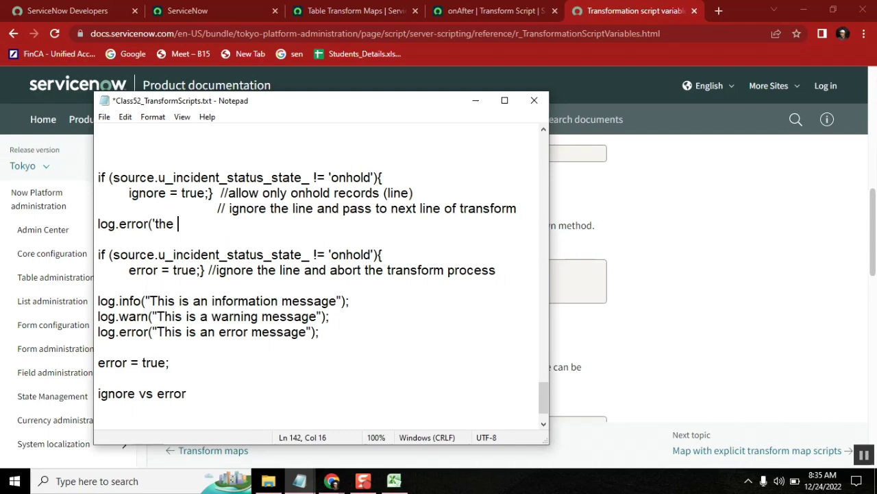
{"action": "type", "text": "record s"}
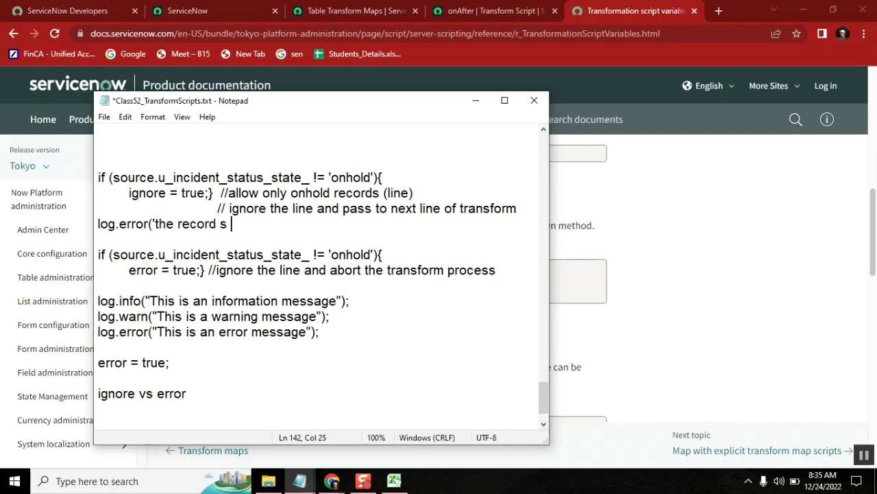
{"action": "key", "text": "BackSpace"}
{"action": "type", "text": "is not o"}
{"action": "type", "text": "nhold "}
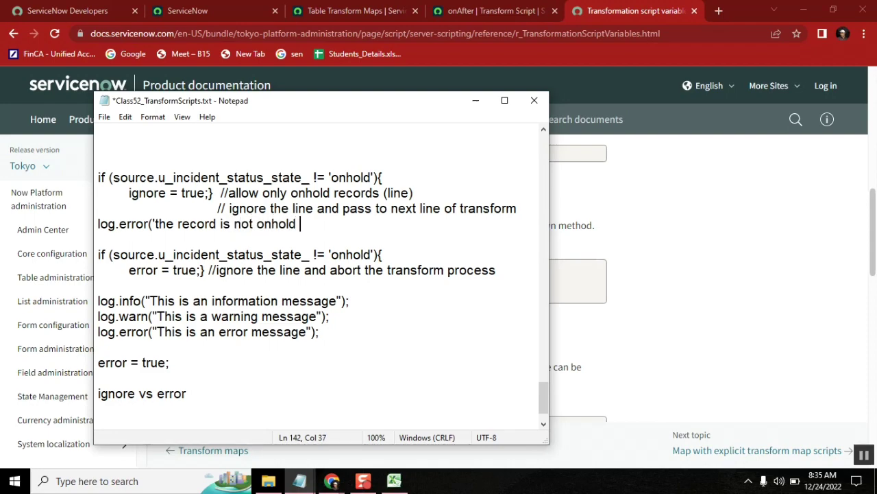
{"action": "type", "text": "record"}
{"action": "type", "text": "'"}
{"action": "type", "text": "+ s"}
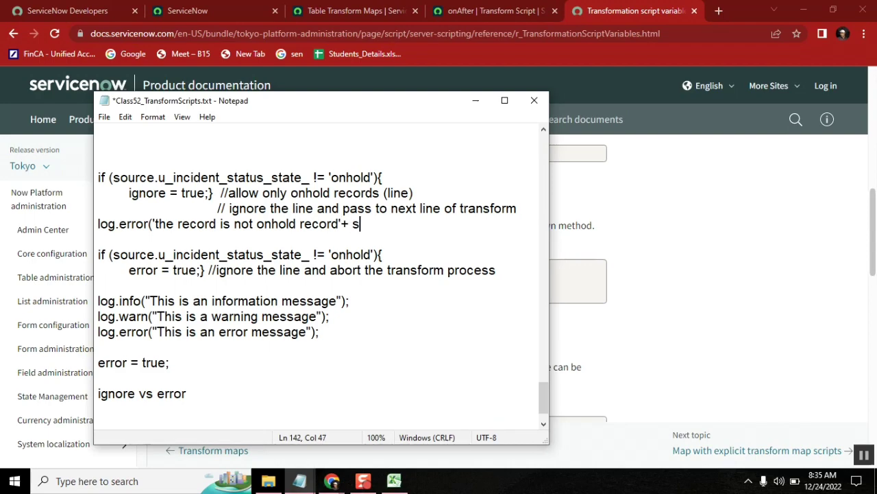
{"action": "type", "text": "ource"}
{"action": "type", "text": ".us"}
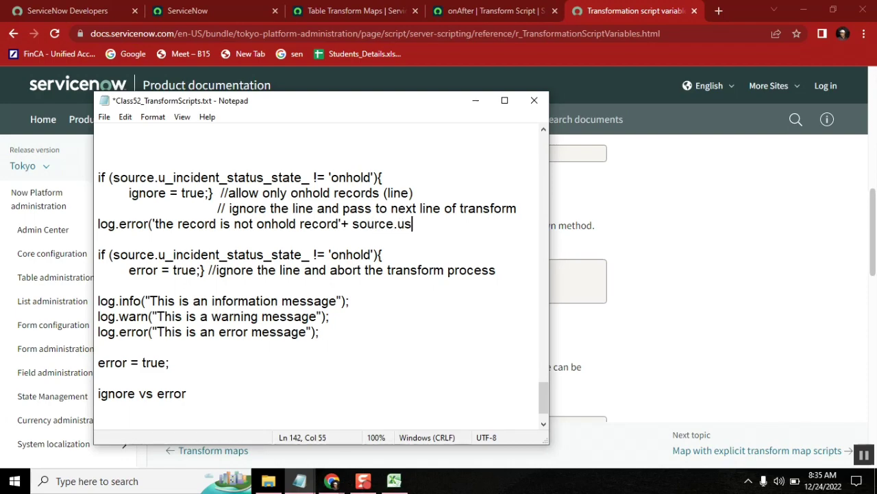
{"action": "key", "text": "BackSpace"}
{"action": "type", "text": "_n"}
{"action": "type", "text": "umber)"}
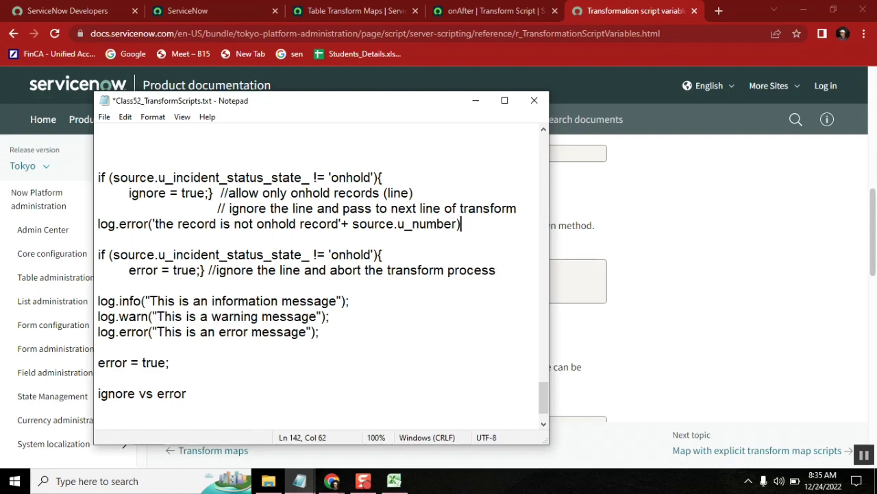
{"action": "type", "text": ";"}
{"action": "key", "text": "Return"}
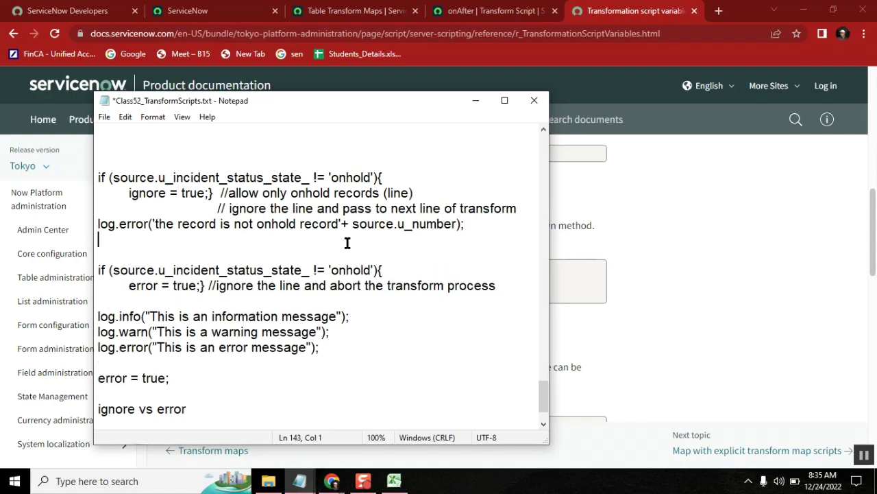
- Filter the ServiceNow navigator for 'transform hi' to reach Transform History
{"action": "left_click", "coordinate": [314, 11]}
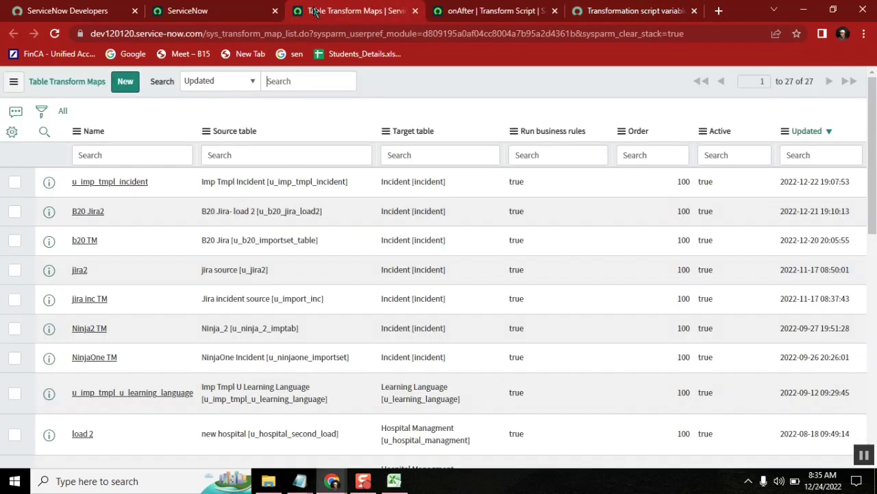
{"action": "left_click", "coordinate": [218, 8]}
{"action": "left_click", "coordinate": [96, 114]}
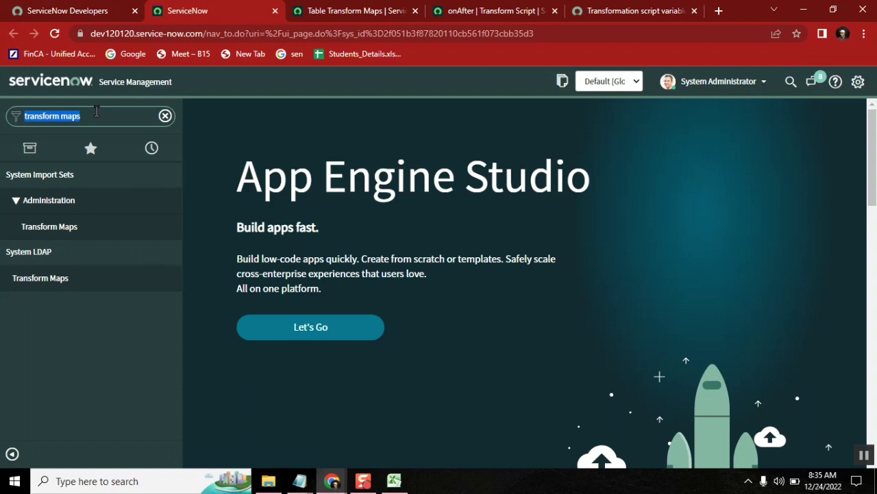
{"action": "left_click", "coordinate": [96, 113]}
{"action": "key", "text": "BackSpace"}
{"action": "key", "text": "BackSpace"}
{"action": "key", "text": "BackSpace"}
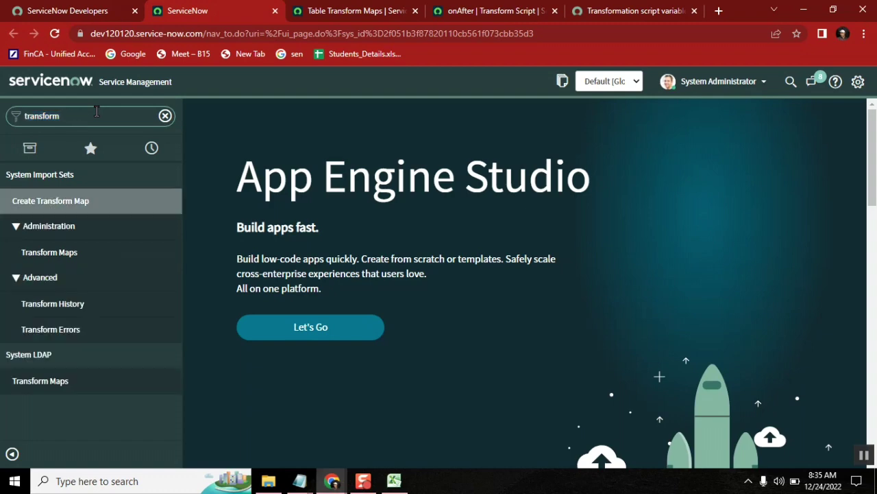
{"action": "type", "text": "hi"}
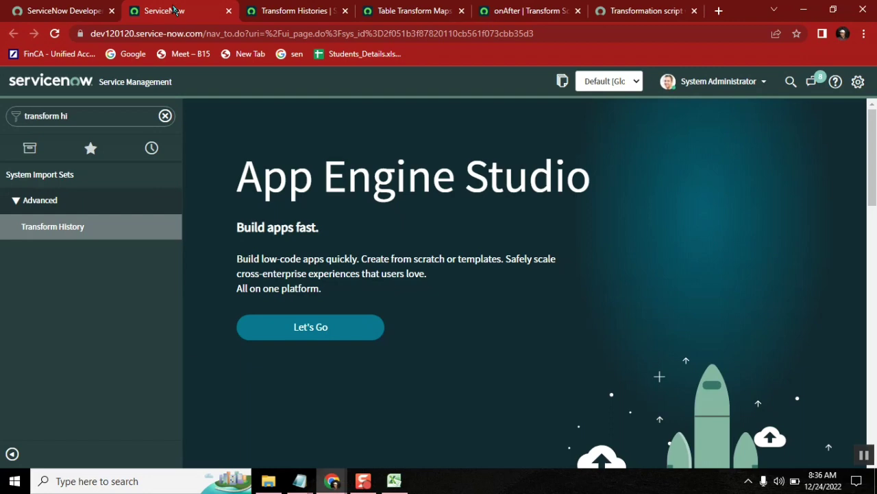
- Filter the navigator for 'logs' and open System Log > All in a new tab
{"action": "left_click", "coordinate": [86, 115]}
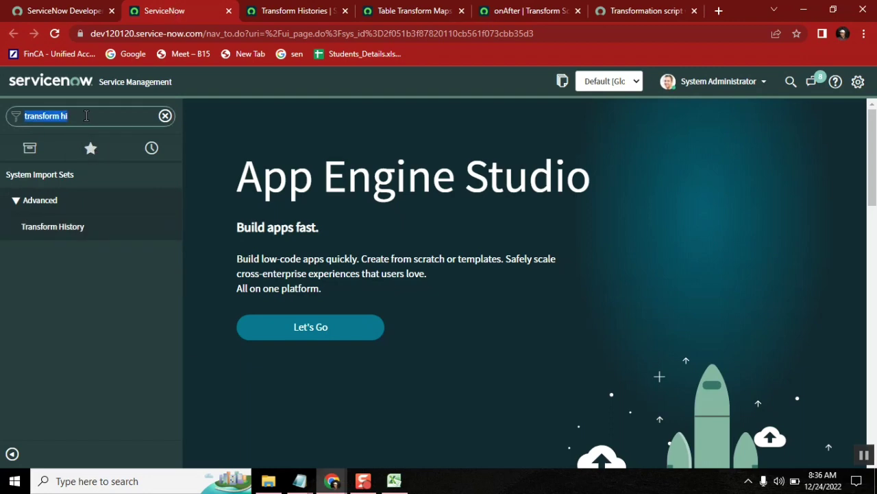
{"action": "type", "text": "logs"}
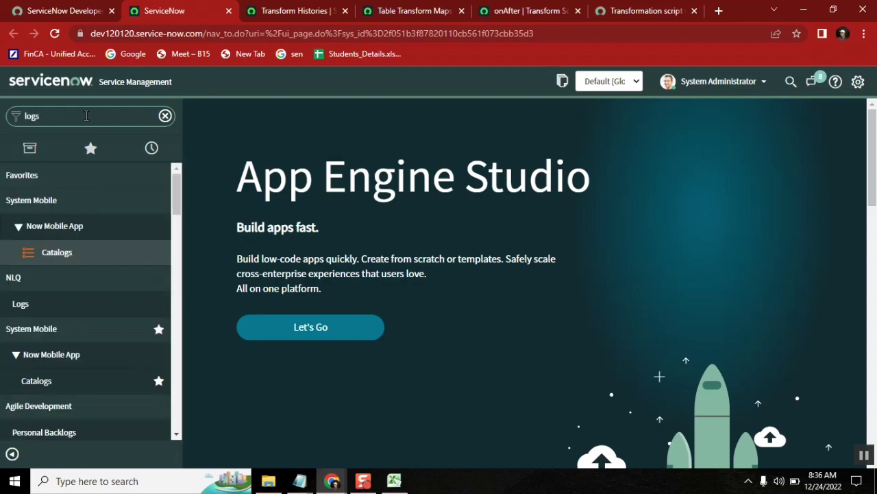
{"action": "left_click_drag", "start_coordinate": [181, 179], "coordinate": [190, 377]}
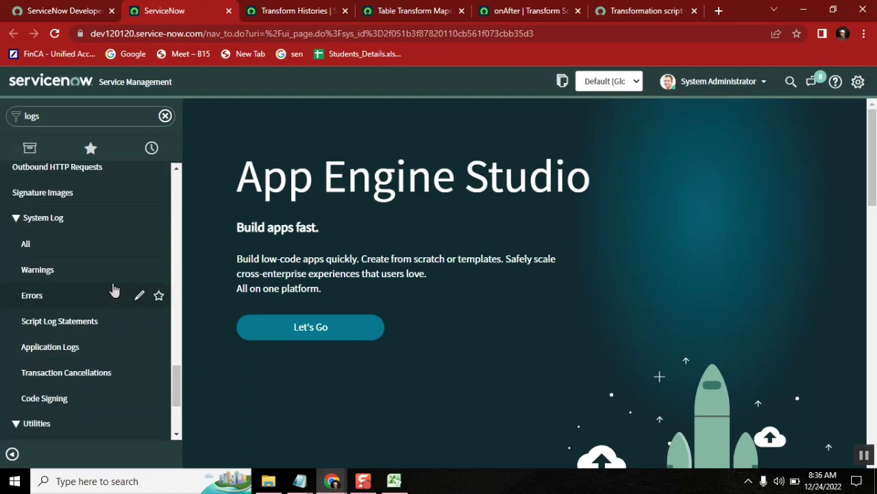
{"action": "middle_click", "coordinate": [54, 252]}
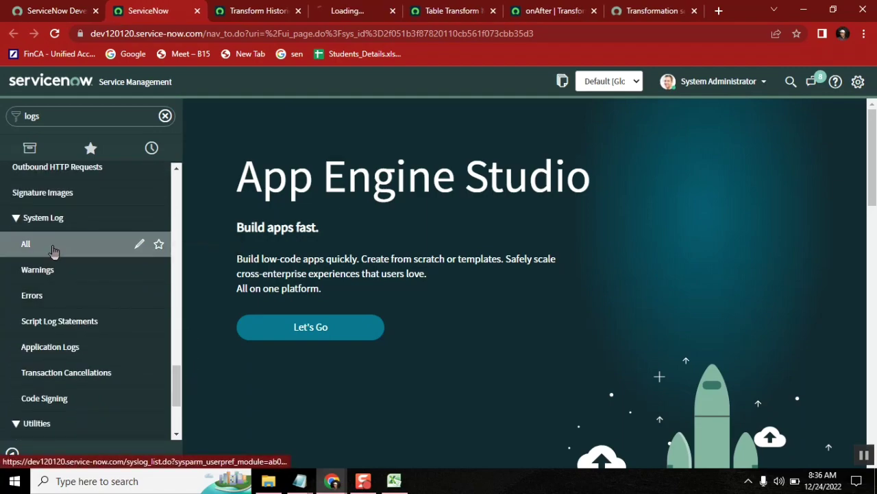
- Detach and re-dock the System Log tab, then open transform history TH0001009 for B20 Jira
{"action": "left_click", "coordinate": [353, 10]}
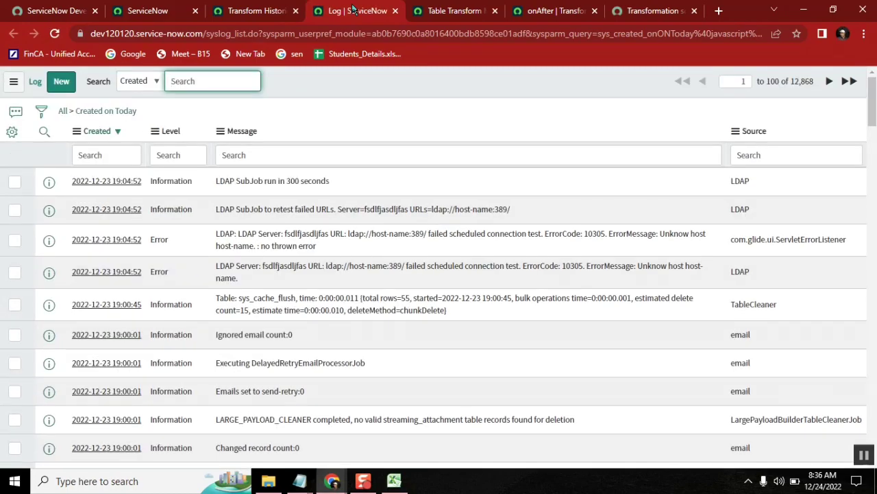
{"action": "left_click_drag", "start_coordinate": [353, 9], "coordinate": [562, 138]}
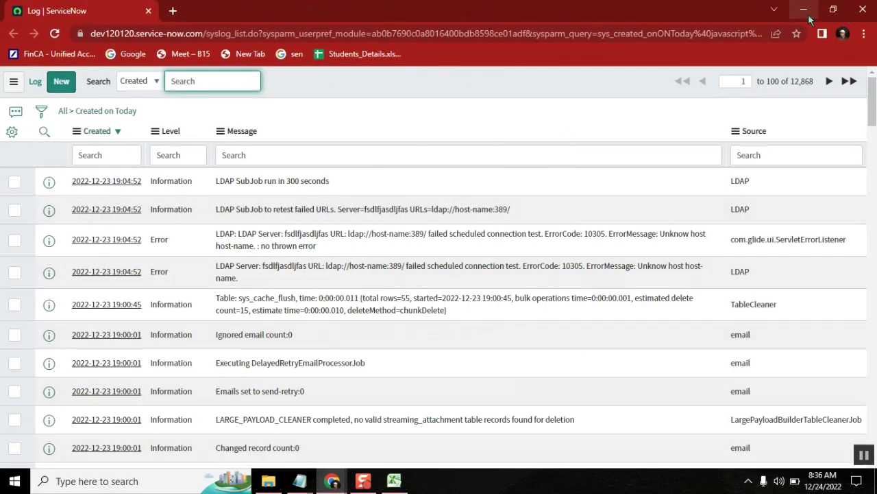
{"action": "left_click", "coordinate": [833, 9]}
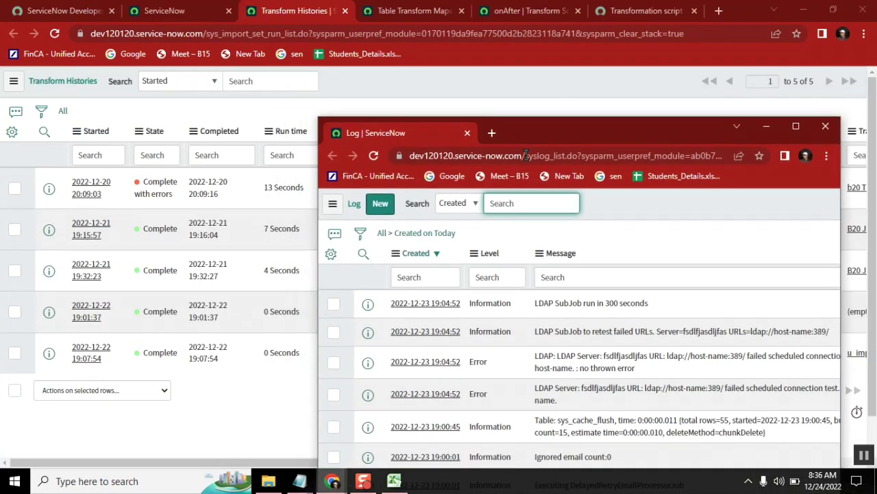
{"action": "left_click_drag", "start_coordinate": [419, 134], "coordinate": [348, 21]}
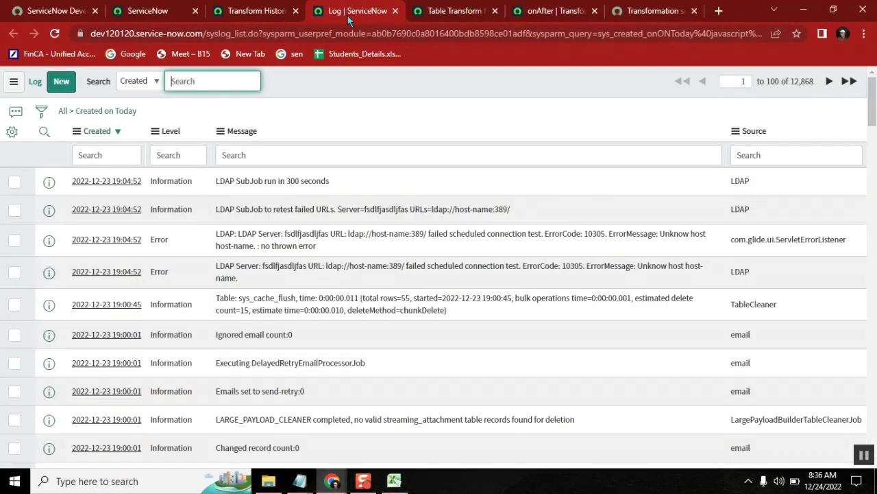
{"action": "left_click", "coordinate": [266, 9]}
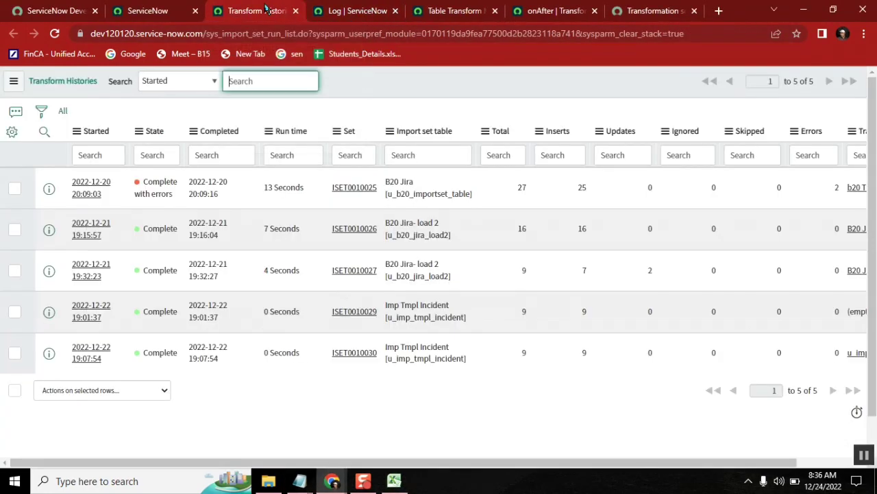
{"action": "left_click", "coordinate": [87, 181]}
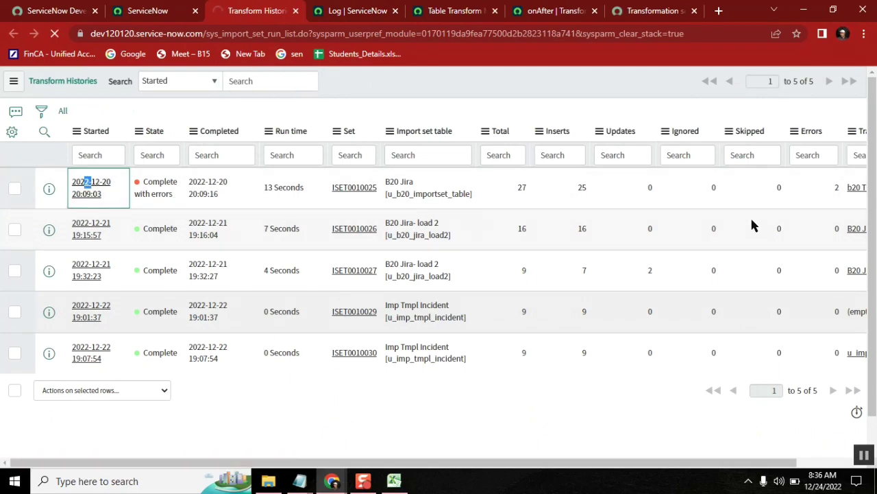
- Show TH0001009's Import Log of four Data Policy Exception errors and compare with log.error
{"action": "left_click", "coordinate": [137, 318]}
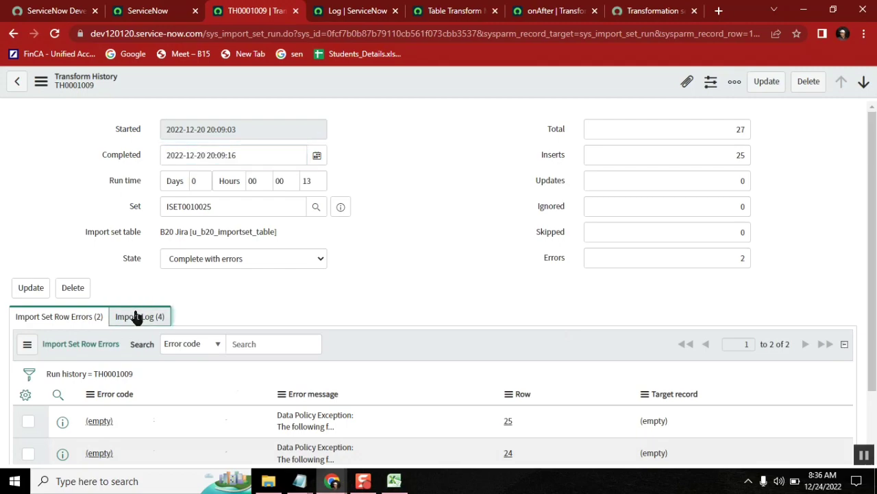
{"action": "scroll", "coordinate": [867, 172], "scroll_direction": "down", "scroll_amount": 2}
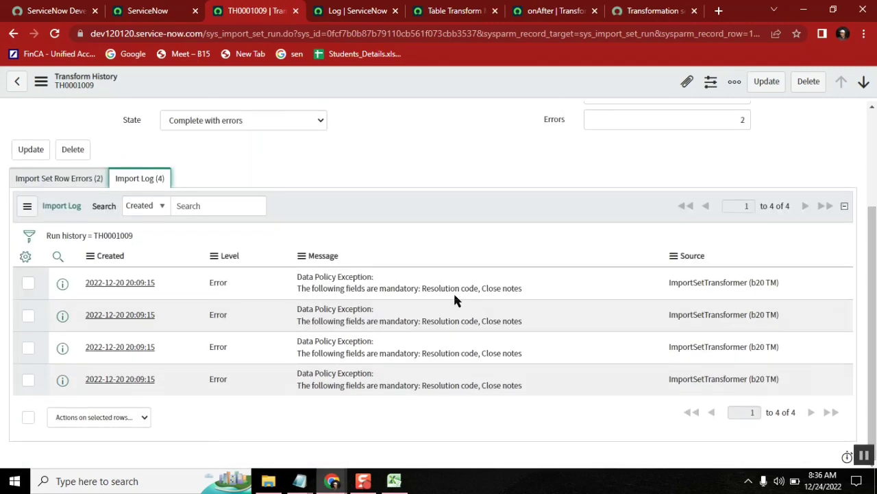
{"action": "left_click", "coordinate": [300, 480]}
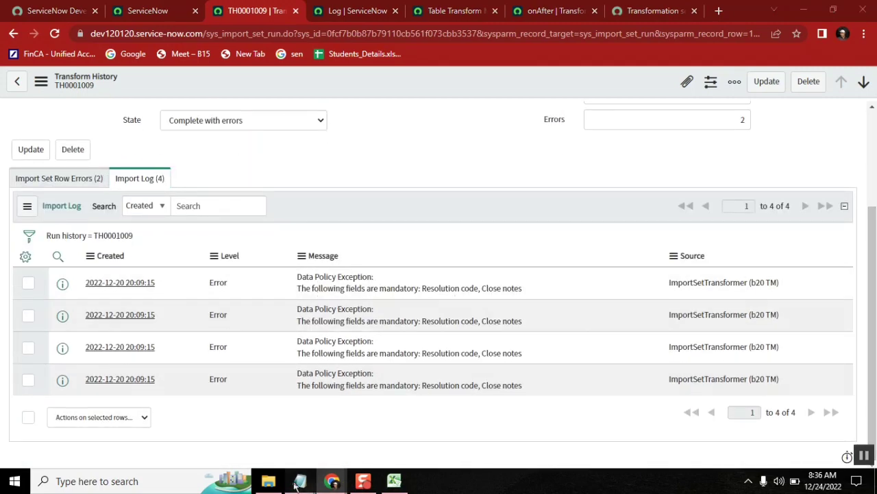
{"action": "left_click", "coordinate": [335, 430]}
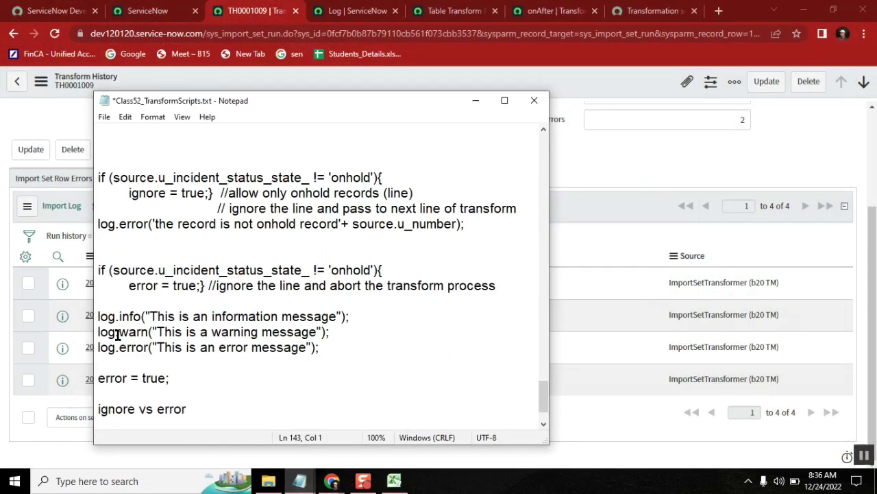
{"action": "double_click", "coordinate": [128, 225]}
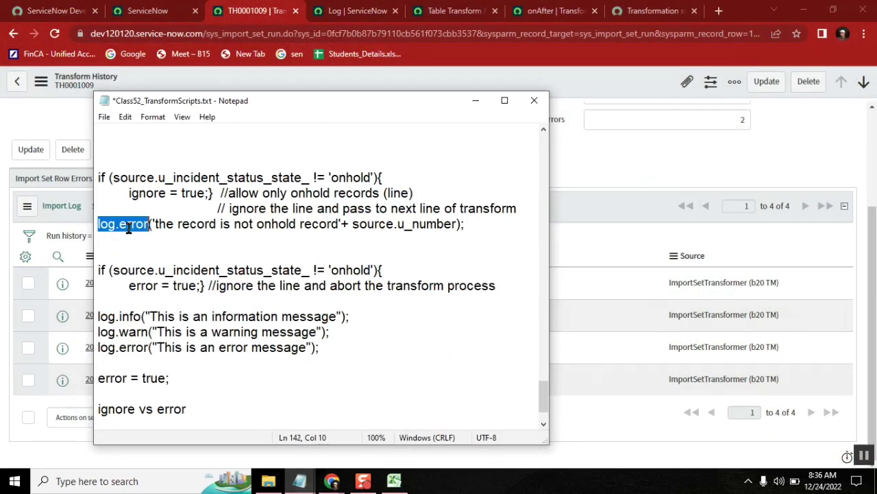
{"action": "left_click", "coordinate": [616, 155]}
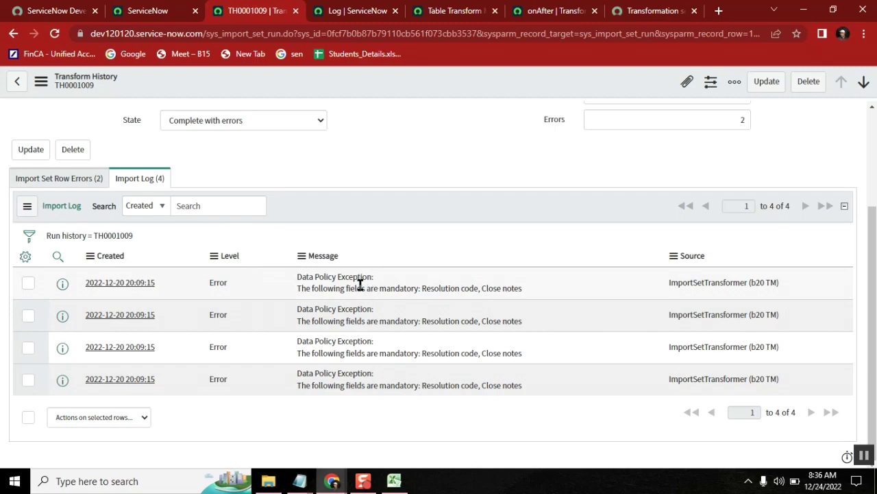
{"action": "double_click", "coordinate": [217, 278]}
- Recheck the log.error line in the notes, then return to the System Log list
{"action": "left_click", "coordinate": [299, 481]}
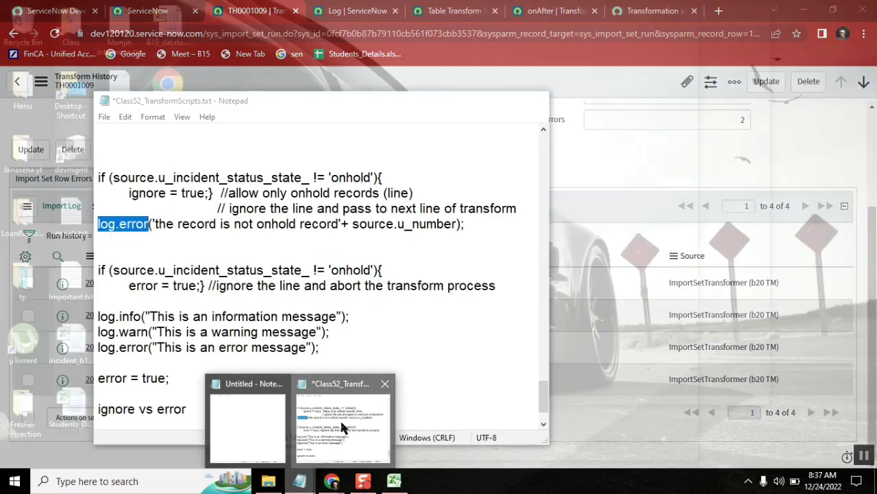
{"action": "left_click", "coordinate": [341, 426]}
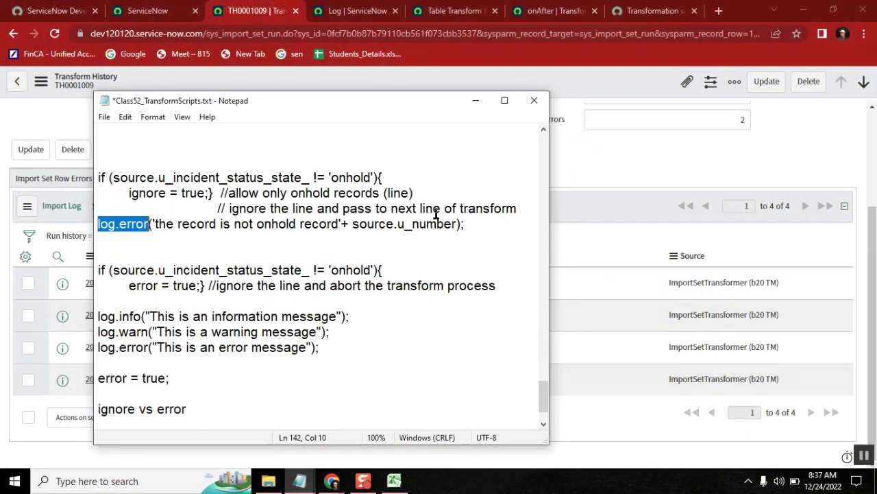
{"action": "left_click", "coordinate": [480, 222]}
{"action": "left_click", "coordinate": [265, 233]}
{"action": "left_click", "coordinate": [99, 225], "text": "shift"}
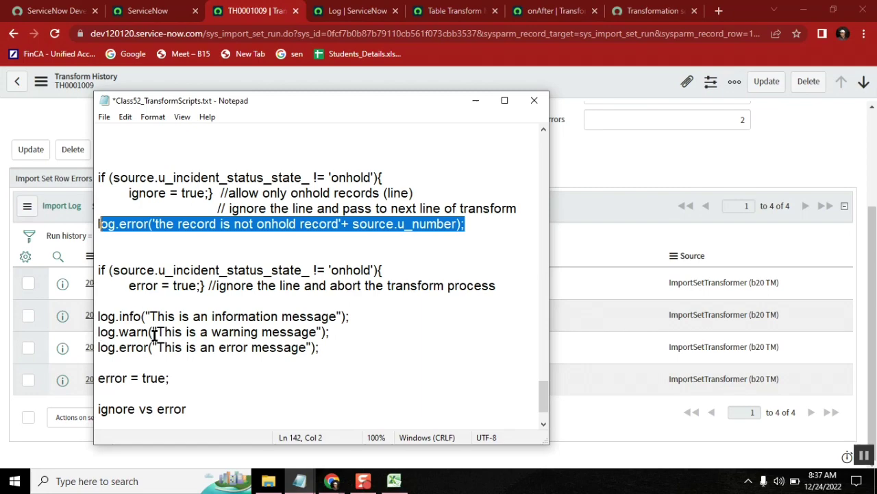
{"action": "left_click", "coordinate": [626, 171]}
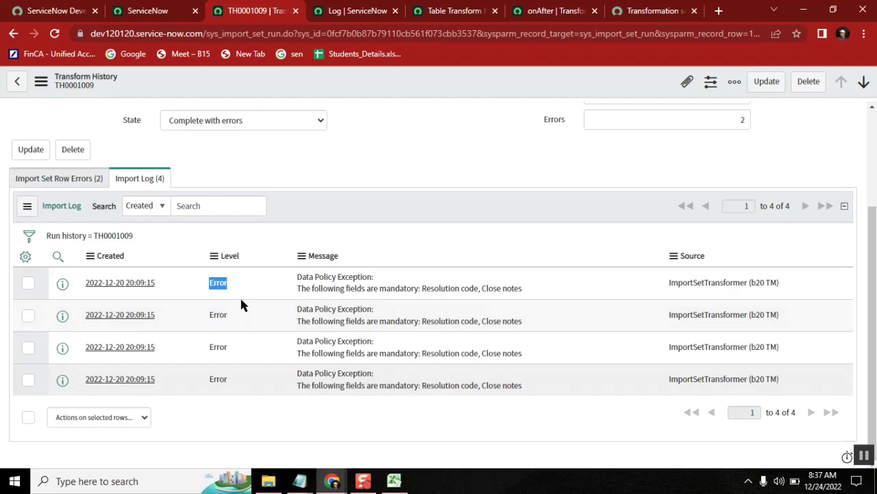
{"action": "left_click", "coordinate": [355, 12]}
{"action": "left_click", "coordinate": [353, 158]}
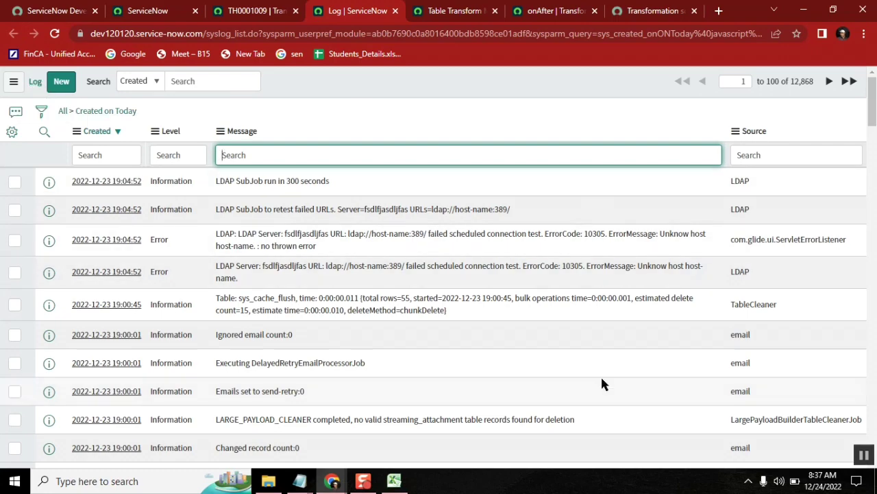
- Scroll the System Log list down to today's earlier 18:40 entries
{"action": "left_click_drag", "start_coordinate": [872, 103], "coordinate": [872, 163]}
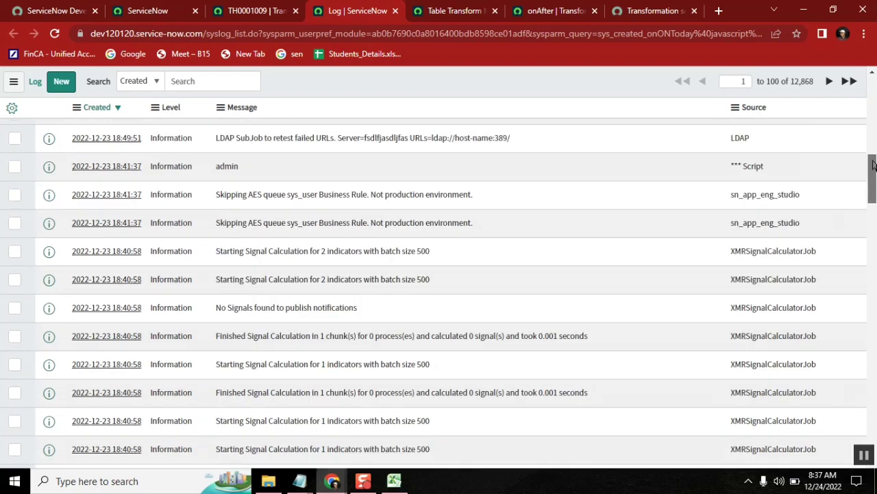
{"action": "left_click_drag", "start_coordinate": [872, 165], "coordinate": [872, 278]}
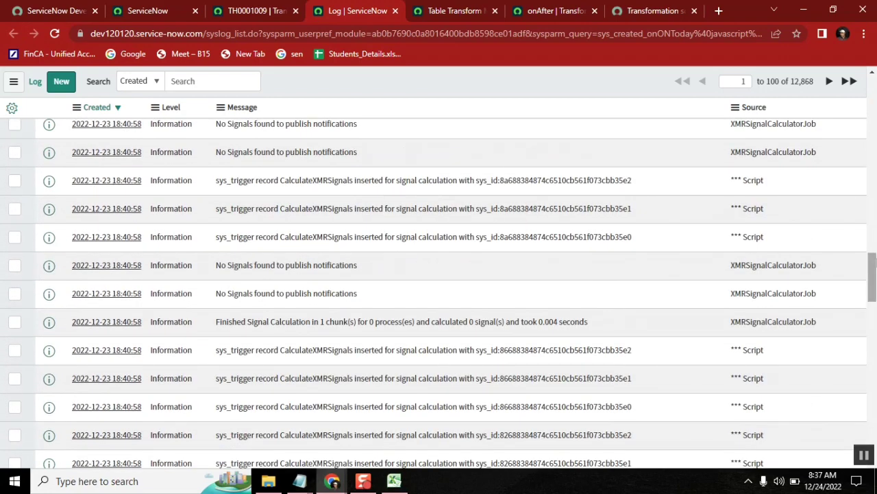
- Examine the true and insert values in the action variable's example code
{"action": "left_click", "coordinate": [649, 11]}
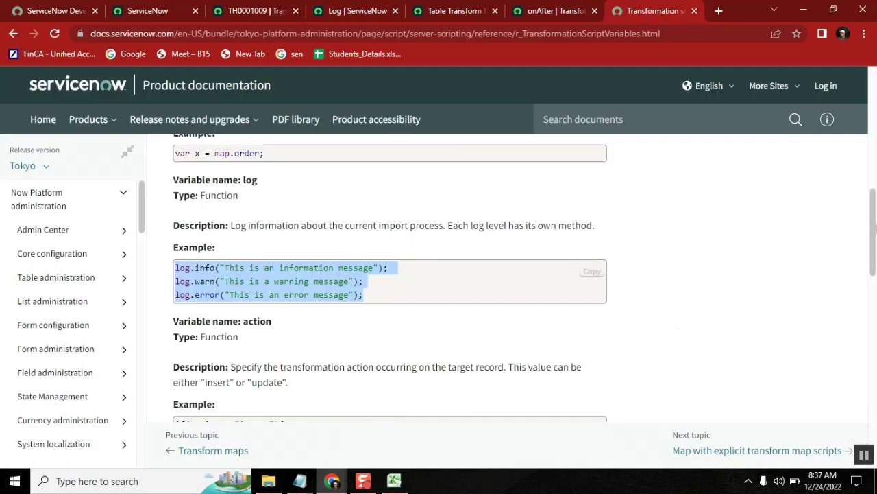
{"action": "scroll", "coordinate": [875, 228], "scroll_direction": "down", "scroll_amount": 1}
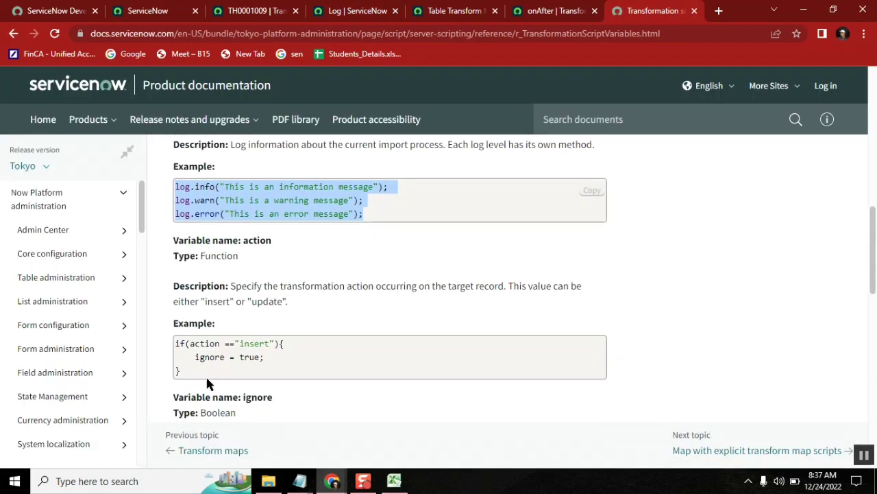
{"action": "left_click_drag", "start_coordinate": [194, 372], "coordinate": [171, 337]}
{"action": "left_click", "coordinate": [172, 336]}
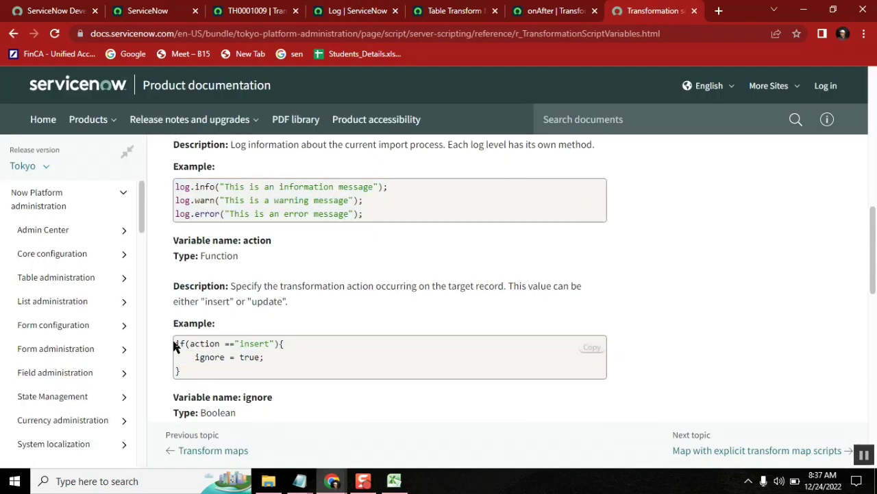
{"action": "double_click", "coordinate": [250, 360]}
{"action": "double_click", "coordinate": [261, 343]}
{"action": "double_click", "coordinate": [251, 357]}
{"action": "mouse_move", "coordinate": [191, 368]}
{"action": "left_mouse_down"}
{"action": "mouse_move", "coordinate": [185, 341]}
{"action": "mouse_move", "coordinate": [174, 342]}
{"action": "left_mouse_up"}
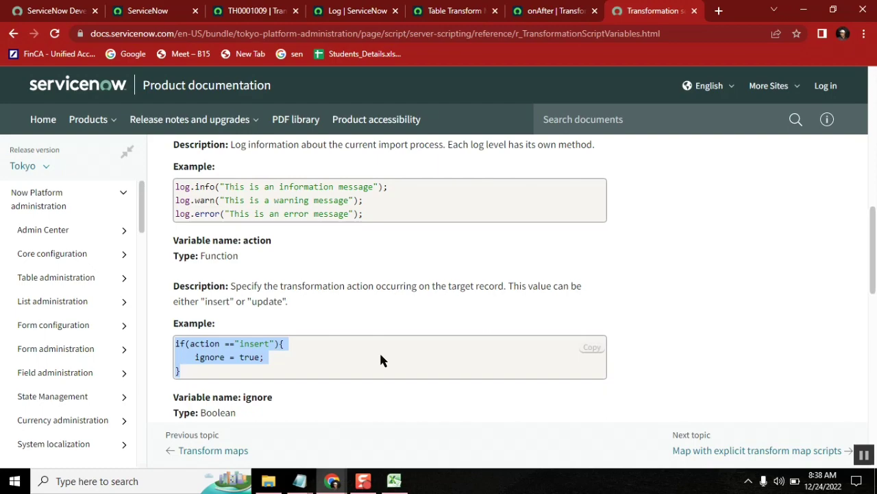
- Check insert and ignore in the action description and example, then bring up B20_Jira_incidents.xlsx
{"action": "double_click", "coordinate": [252, 345]}
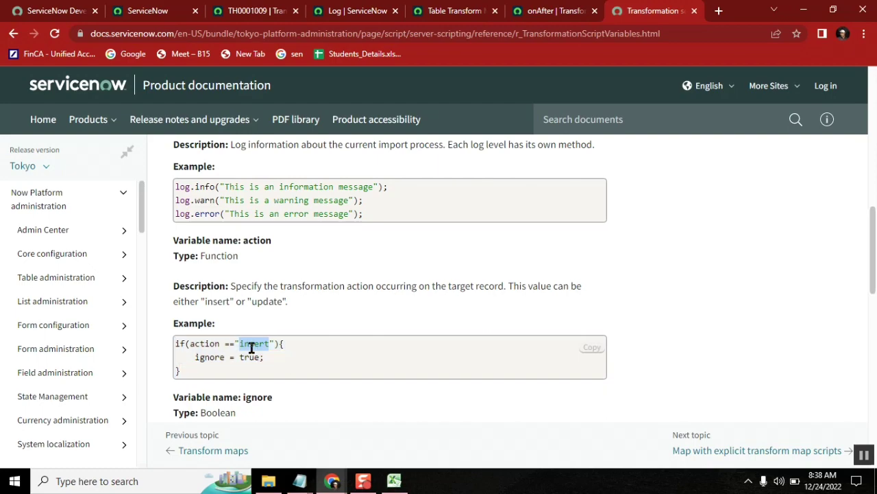
{"action": "double_click", "coordinate": [209, 358]}
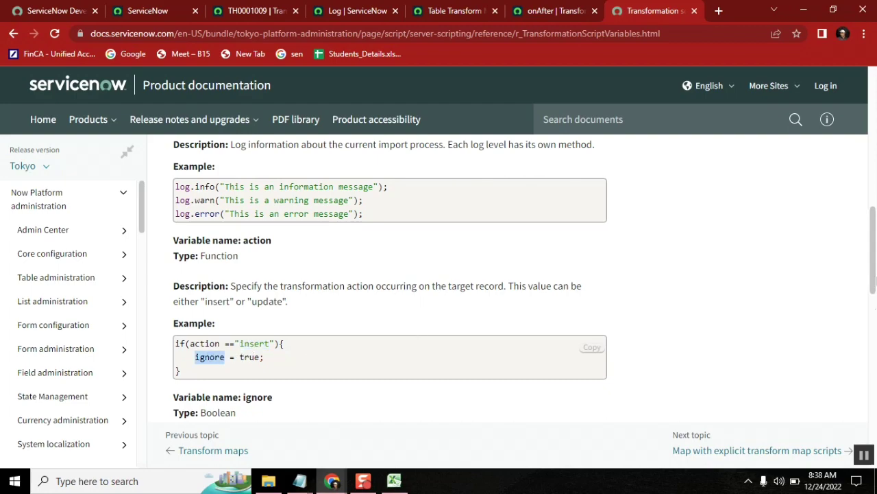
{"action": "left_click_drag", "start_coordinate": [873, 232], "coordinate": [875, 241]}
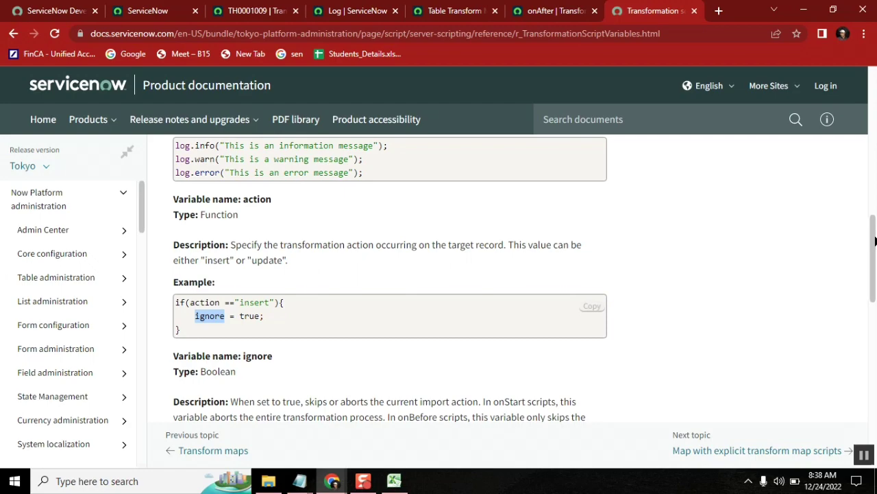
{"action": "mouse_move", "coordinate": [875, 240]}
{"action": "left_mouse_down"}
{"action": "mouse_move", "coordinate": [875, 295]}
{"action": "mouse_move", "coordinate": [874, 246]}
{"action": "left_mouse_up"}
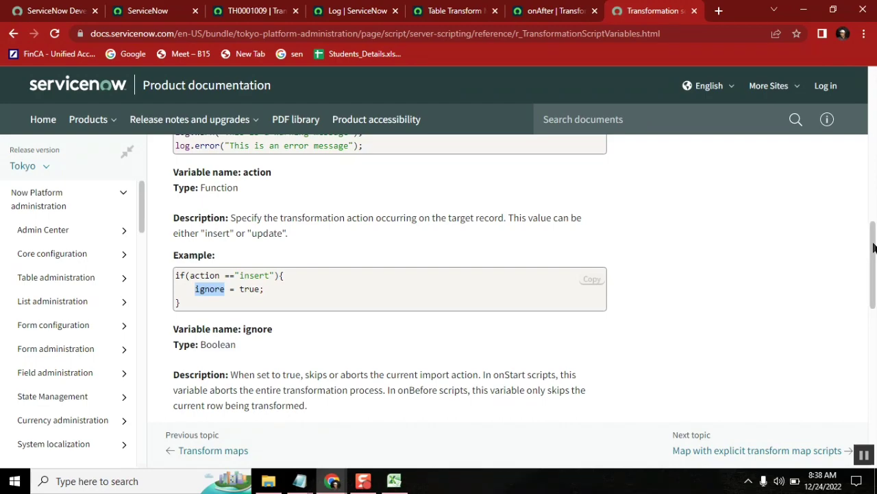
{"action": "left_click", "coordinate": [194, 273]}
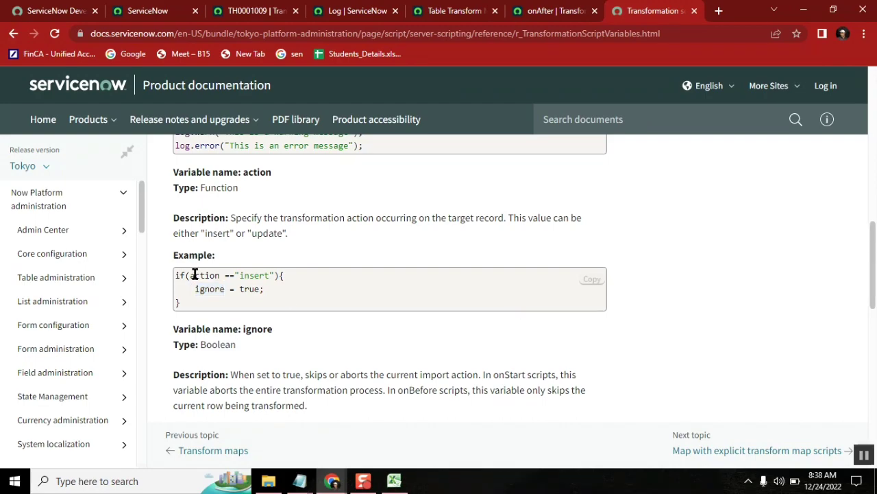
{"action": "double_click", "coordinate": [214, 232]}
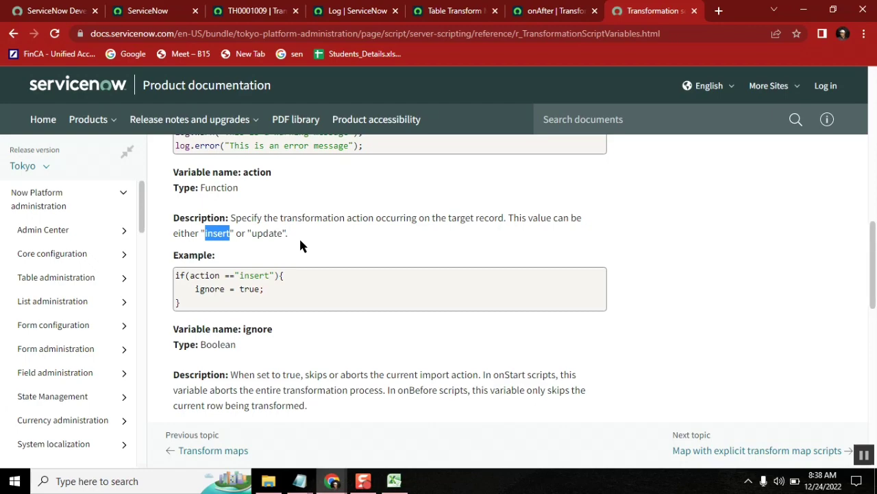
{"action": "double_click", "coordinate": [246, 274]}
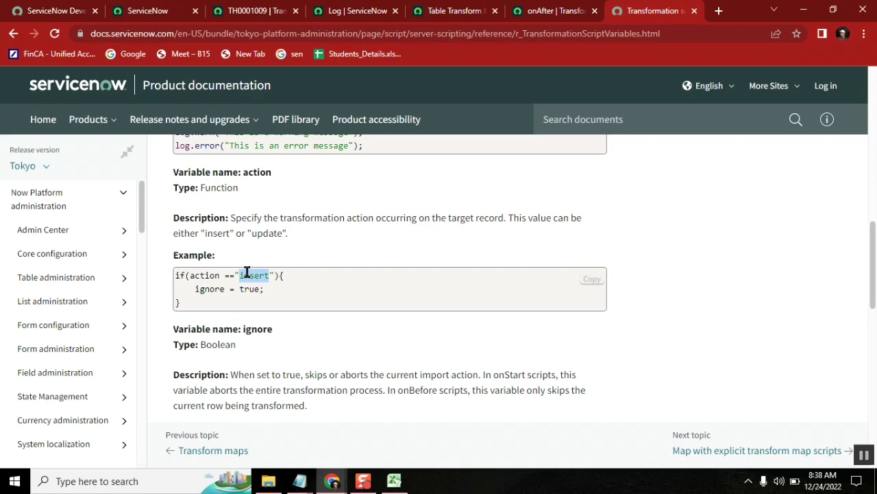
{"action": "left_click", "coordinate": [394, 481]}
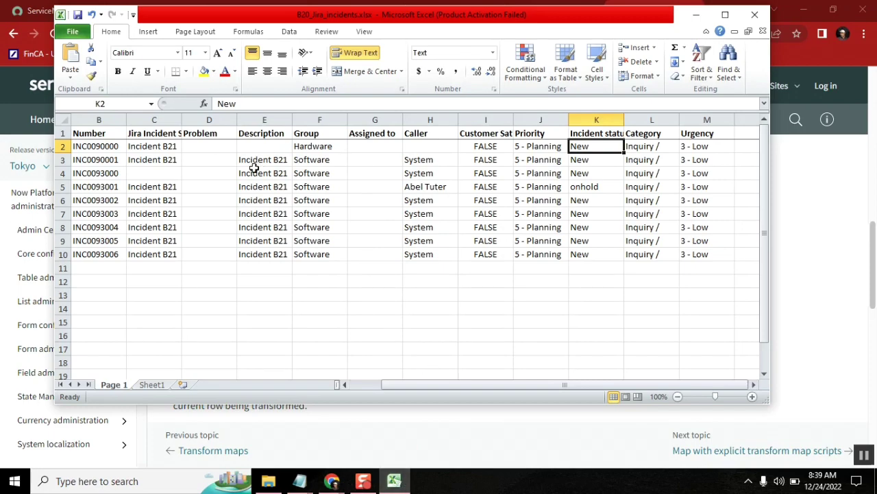
- Edit Jira incident cell C3, then minimize Excel to return to the action variable docs
{"action": "double_click", "coordinate": [165, 159]}
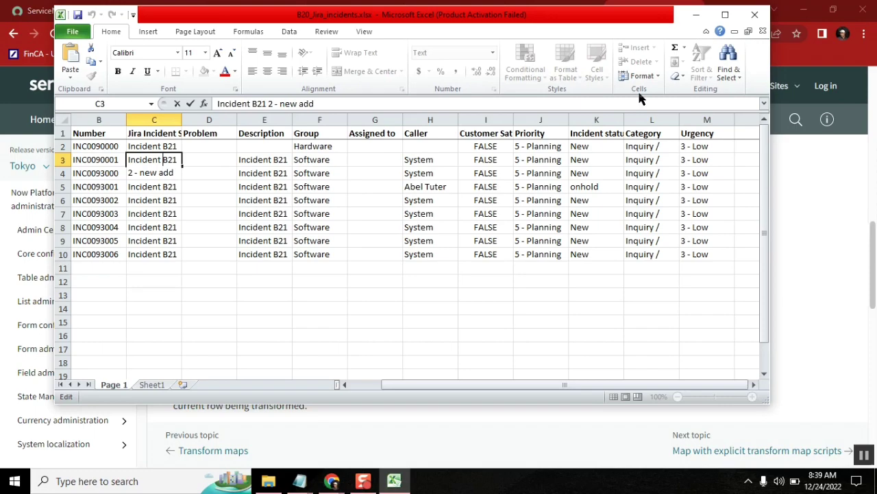
{"action": "left_click", "coordinate": [695, 15]}
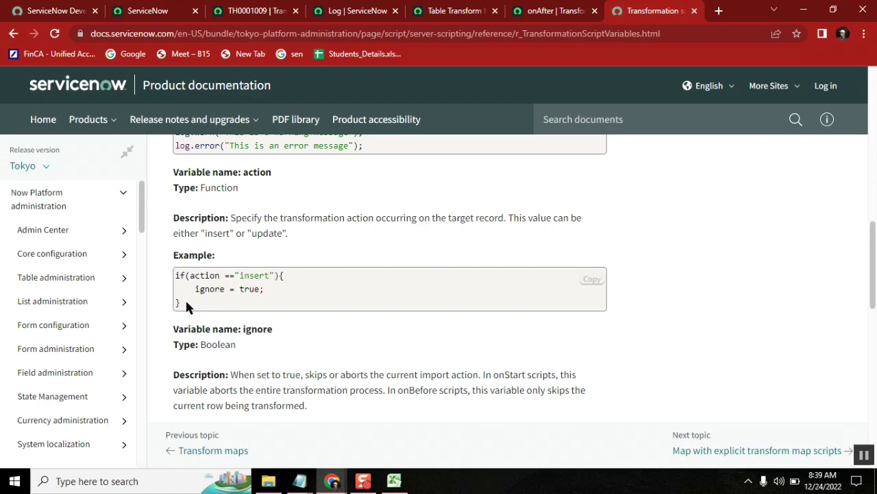
{"action": "left_click_drag", "start_coordinate": [185, 301], "coordinate": [178, 273]}
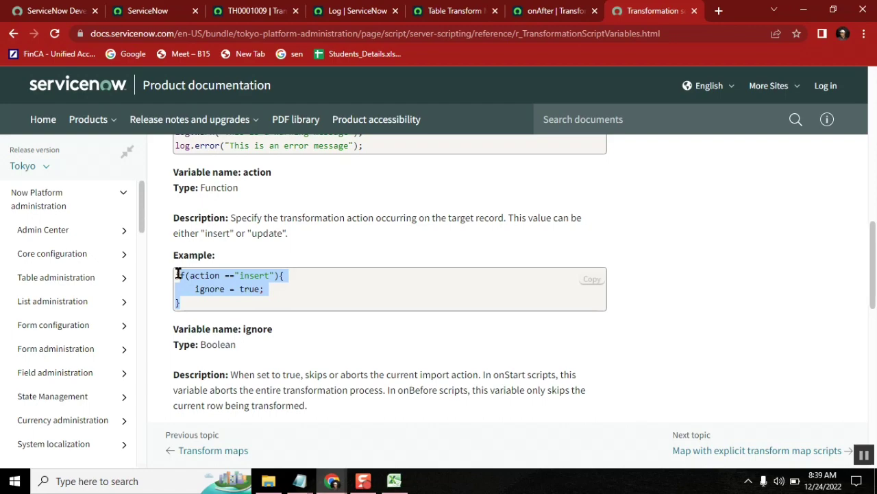
{"action": "left_click", "coordinate": [223, 293]}
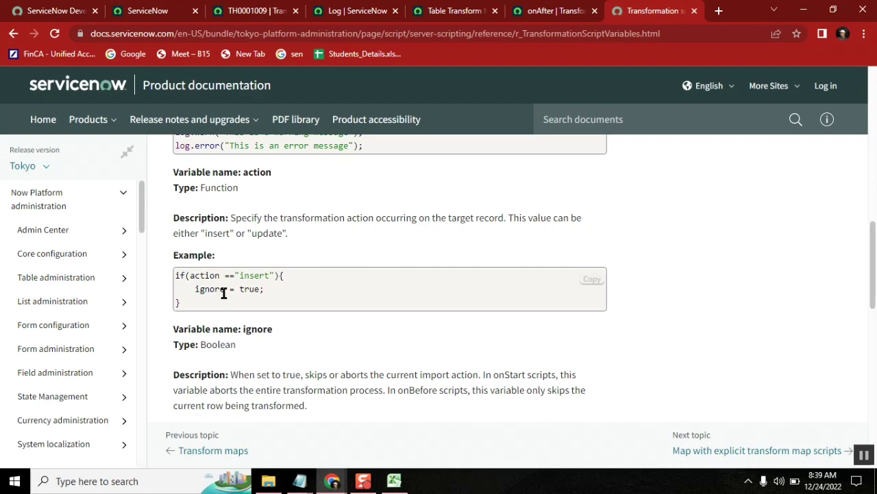
{"action": "scroll", "coordinate": [306, 323], "scroll_direction": "down", "scroll_amount": 1}
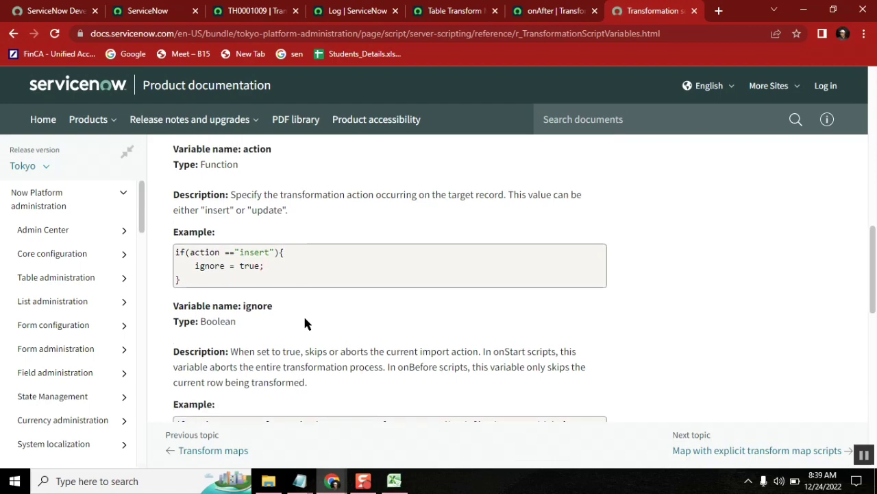
{"action": "scroll", "coordinate": [306, 324], "scroll_direction": "up", "scroll_amount": 1}
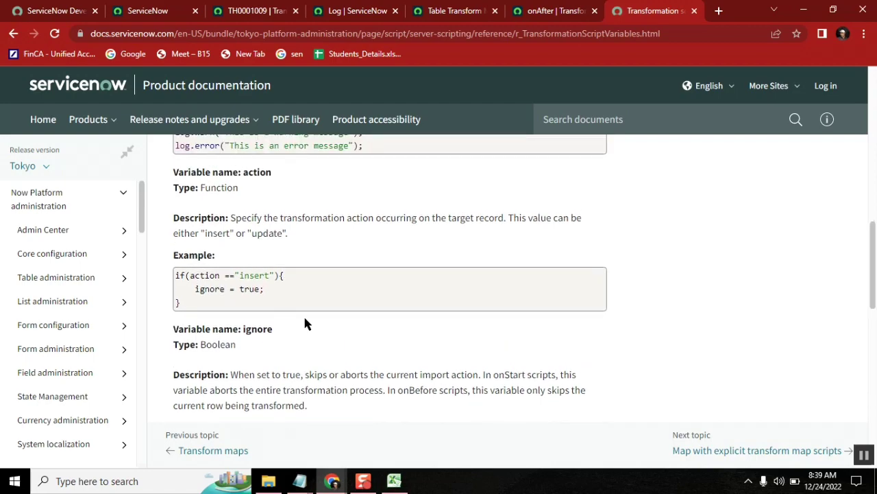
{"action": "double_click", "coordinate": [202, 274]}
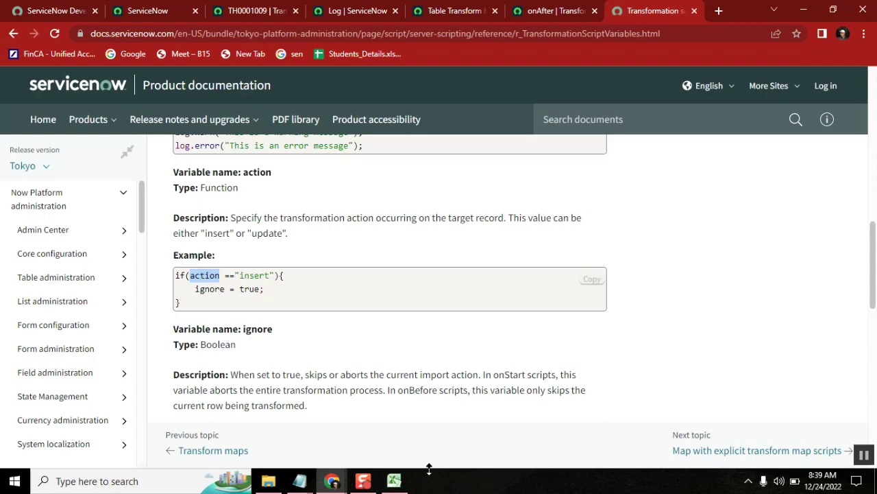
- Commit cell C3, check the Active column, and select B2 holding INC0090000
{"action": "left_click", "coordinate": [394, 481]}
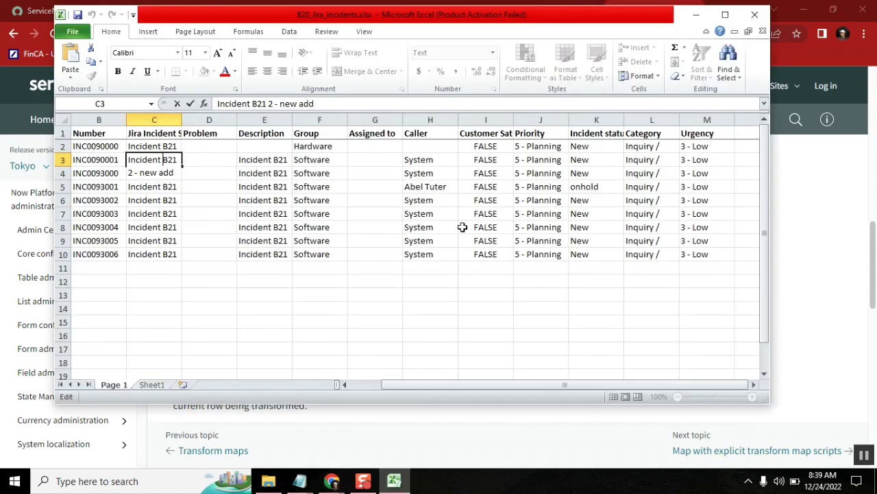
{"action": "left_click", "coordinate": [163, 239]}
{"action": "left_click", "coordinate": [111, 146]}
{"action": "key", "text": "Left"}
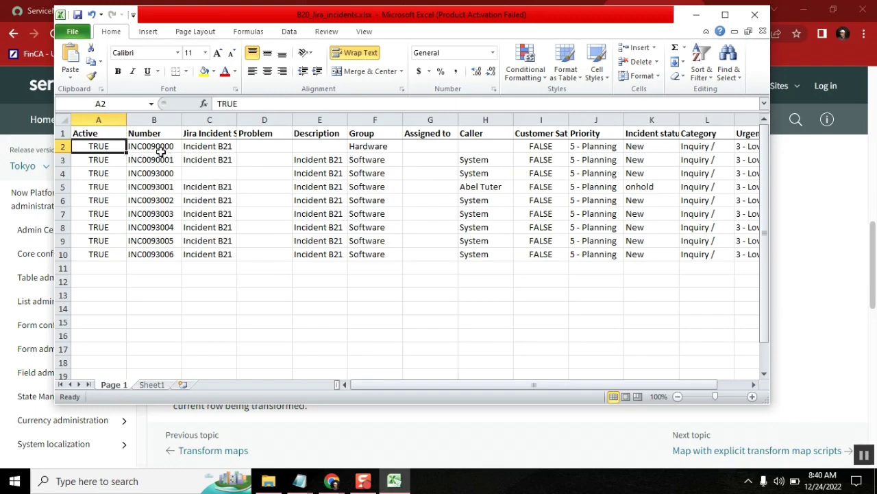
{"action": "left_click", "coordinate": [157, 148]}
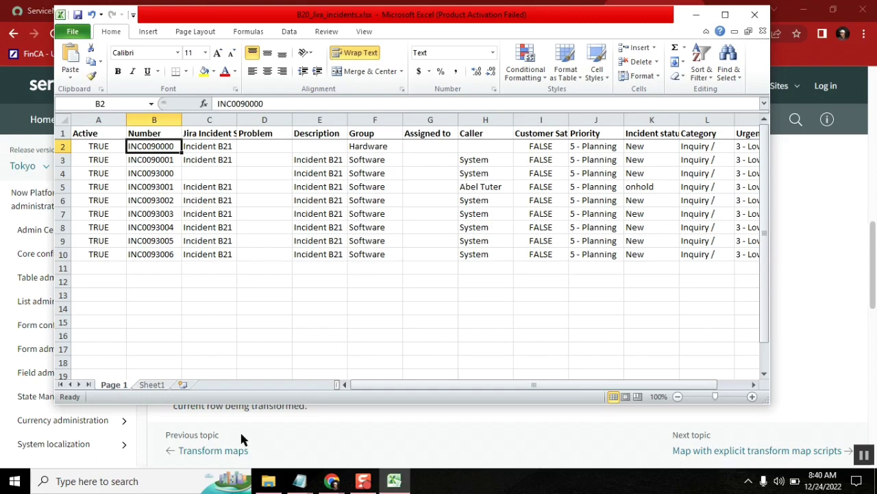
{"action": "mouse_move", "coordinate": [300, 481]}
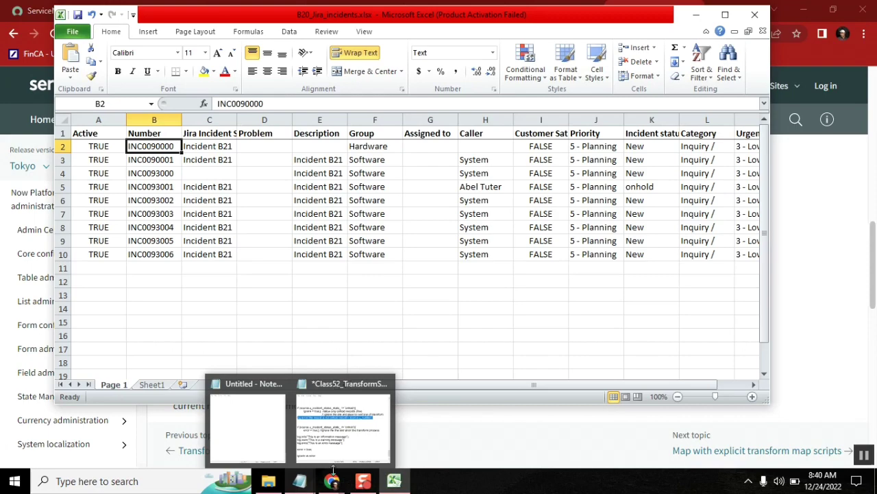
- Select insert in the action code and description, then read through error, error_message and status_message
{"action": "mouse_move", "coordinate": [332, 481]}
{"action": "left_click", "coordinate": [278, 442]}
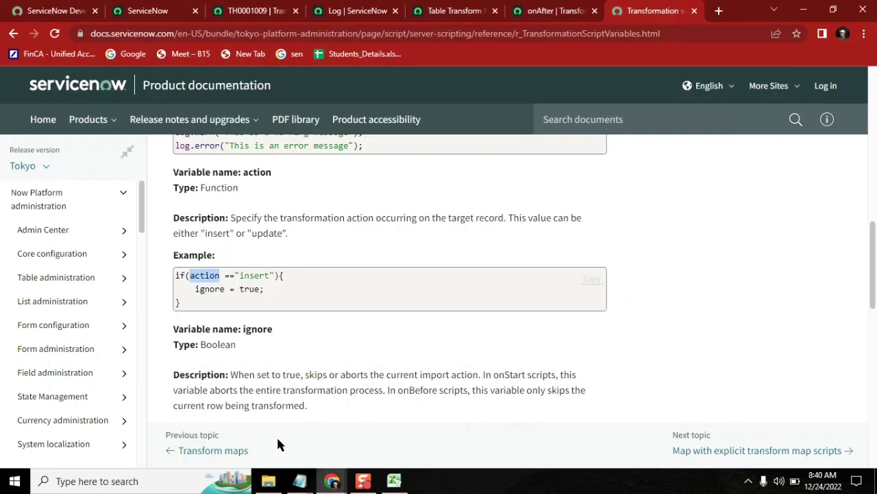
{"action": "double_click", "coordinate": [253, 275]}
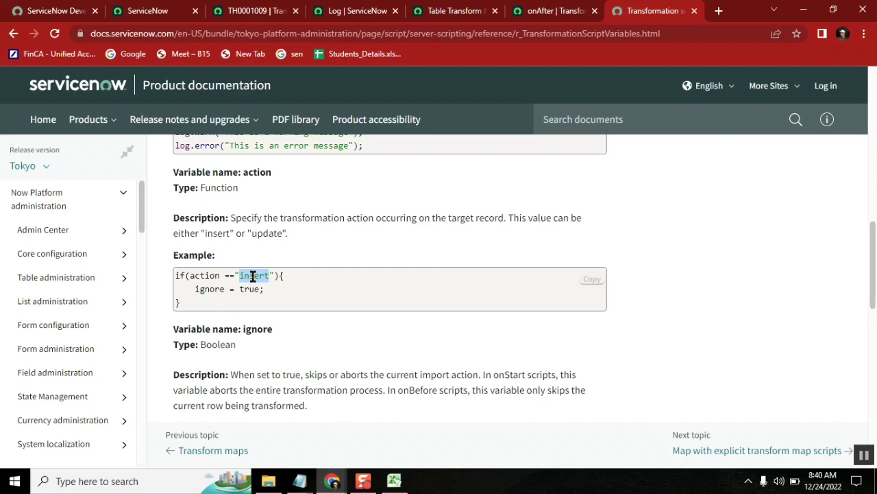
{"action": "left_click_drag", "start_coordinate": [288, 232], "coordinate": [200, 234]}
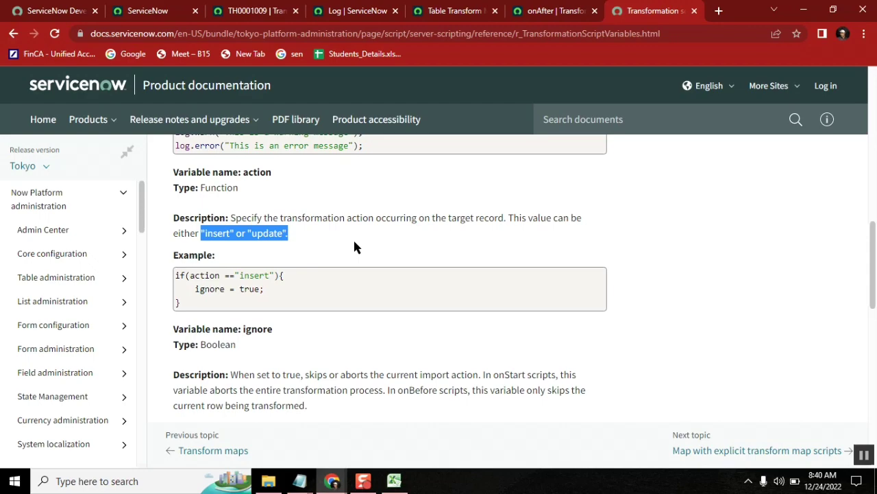
{"action": "scroll", "coordinate": [354, 247], "scroll_direction": "down", "scroll_amount": 1}
{"action": "scroll", "coordinate": [354, 247], "scroll_direction": "down", "scroll_amount": 1}
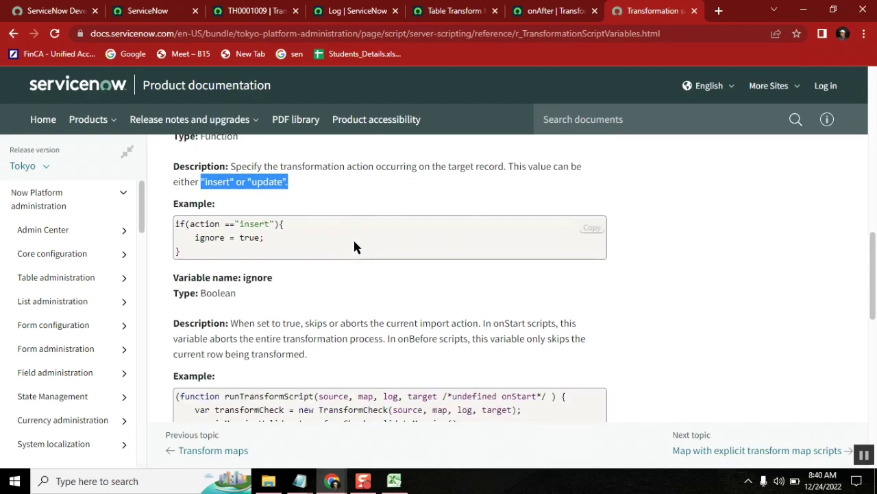
{"action": "scroll", "coordinate": [354, 247], "scroll_direction": "down", "scroll_amount": 1}
{"action": "scroll", "coordinate": [355, 247], "scroll_direction": "down", "scroll_amount": 1}
{"action": "scroll", "coordinate": [355, 246], "scroll_direction": "down", "scroll_amount": 1}
{"action": "scroll", "coordinate": [354, 247], "scroll_direction": "down", "scroll_amount": 2}
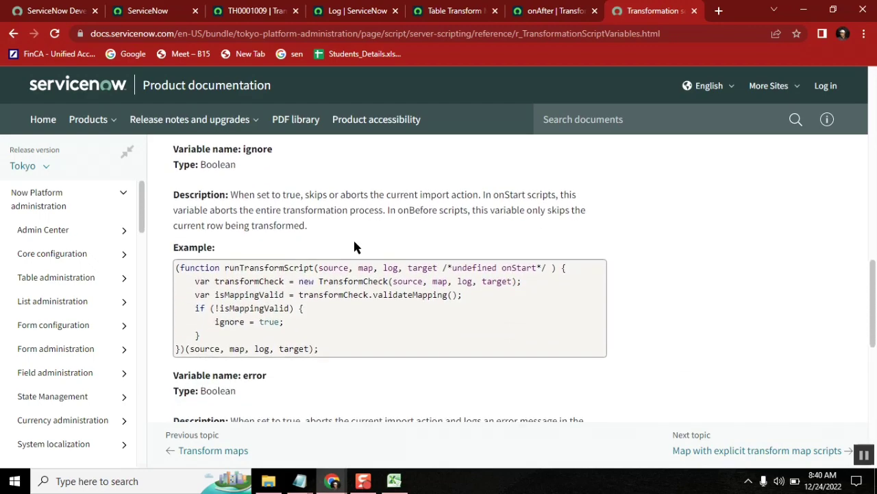
{"action": "scroll", "coordinate": [355, 246], "scroll_direction": "down", "scroll_amount": 1}
{"action": "scroll", "coordinate": [354, 245], "scroll_direction": "down", "scroll_amount": 5}
{"action": "scroll", "coordinate": [354, 247], "scroll_direction": "down", "scroll_amount": 1}
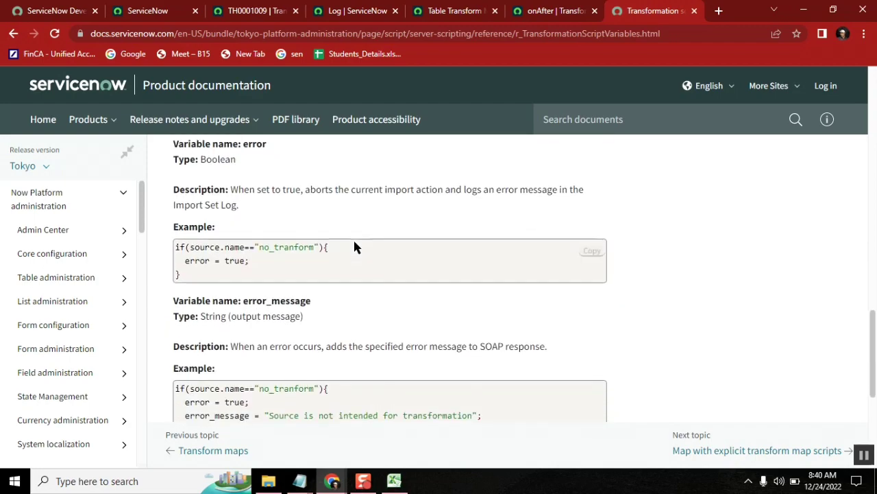
{"action": "scroll", "coordinate": [355, 247], "scroll_direction": "down", "scroll_amount": 1}
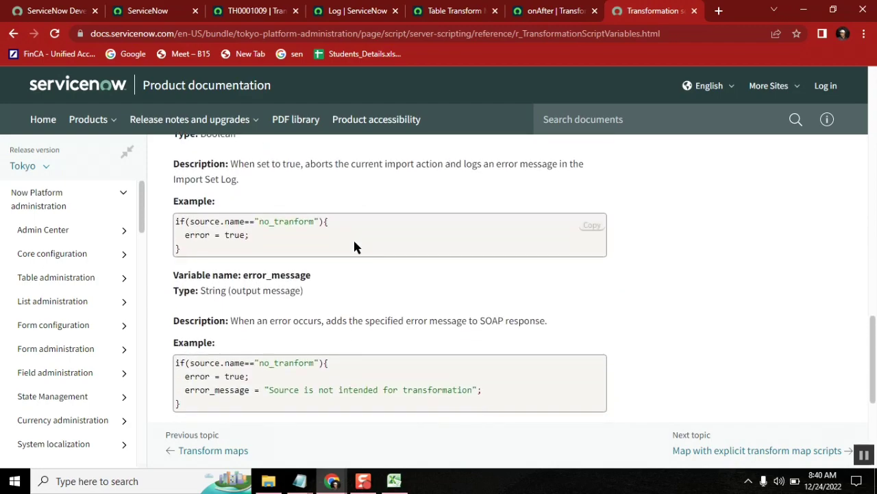
{"action": "scroll", "coordinate": [354, 247], "scroll_direction": "down", "scroll_amount": 1}
{"action": "scroll", "coordinate": [355, 247], "scroll_direction": "down", "scroll_amount": 1}
{"action": "scroll", "coordinate": [354, 243], "scroll_direction": "down", "scroll_amount": 1}
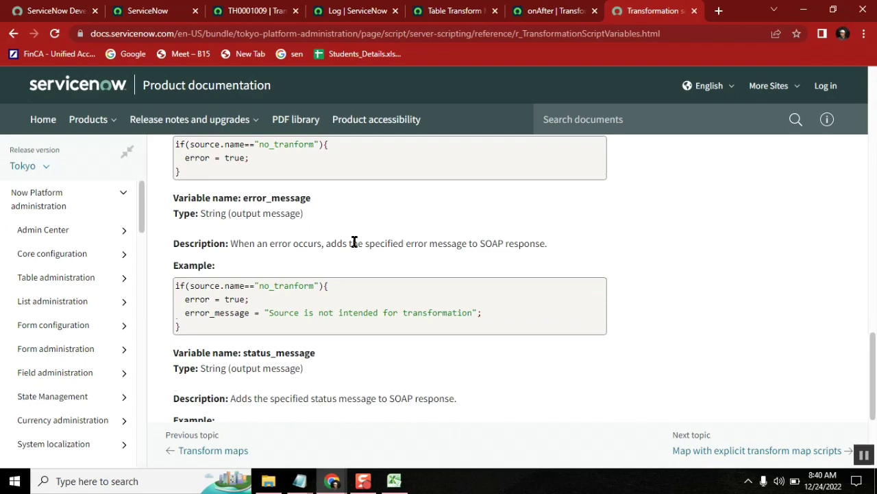
{"action": "scroll", "coordinate": [355, 243], "scroll_direction": "down", "scroll_amount": 1}
{"action": "scroll", "coordinate": [354, 245], "scroll_direction": "down", "scroll_amount": 1}
{"action": "scroll", "coordinate": [354, 247], "scroll_direction": "down", "scroll_amount": 2}
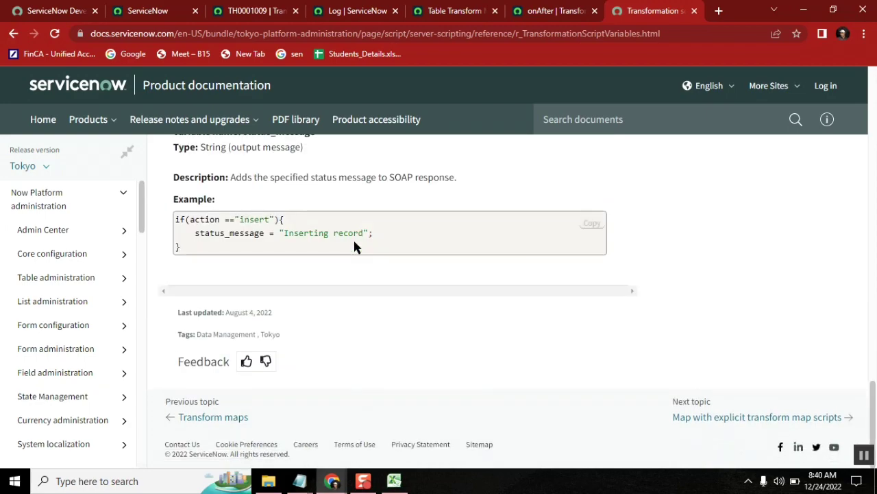
- Scroll back up to the log and action variable descriptions
{"action": "scroll", "coordinate": [354, 247], "scroll_direction": "up", "scroll_amount": 1}
{"action": "scroll", "coordinate": [354, 247], "scroll_direction": "up", "scroll_amount": 1}
{"action": "scroll", "coordinate": [355, 247], "scroll_direction": "up", "scroll_amount": 3}
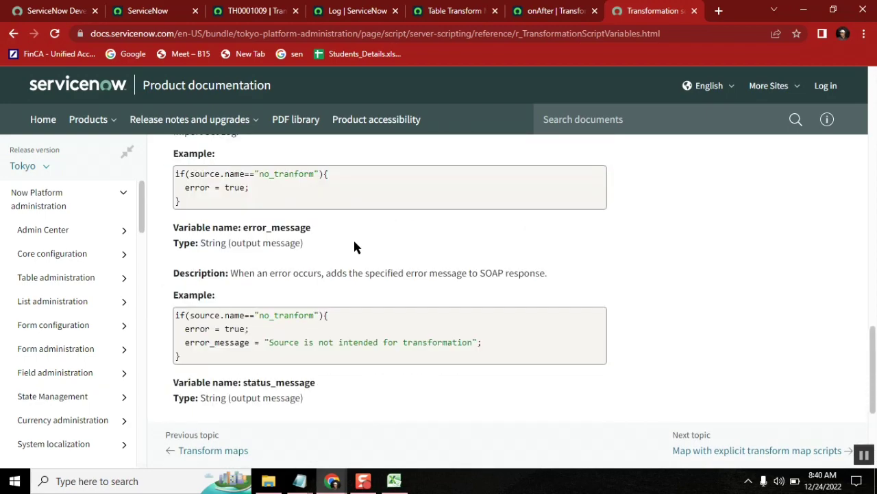
{"action": "scroll", "coordinate": [355, 247], "scroll_direction": "up", "scroll_amount": 2}
{"action": "scroll", "coordinate": [355, 246], "scroll_direction": "up", "scroll_amount": 1}
{"action": "scroll", "coordinate": [354, 247], "scroll_direction": "up", "scroll_amount": 1}
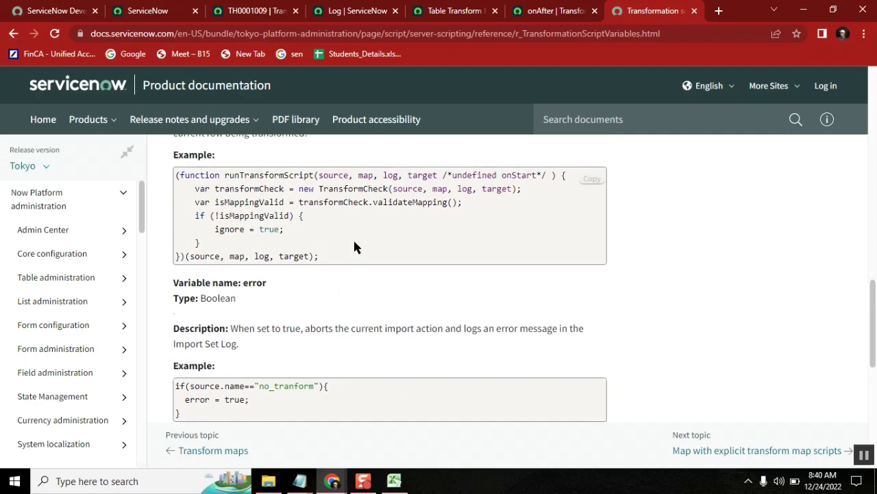
{"action": "scroll", "coordinate": [355, 247], "scroll_direction": "up", "scroll_amount": 2}
{"action": "scroll", "coordinate": [354, 246], "scroll_direction": "up", "scroll_amount": 1}
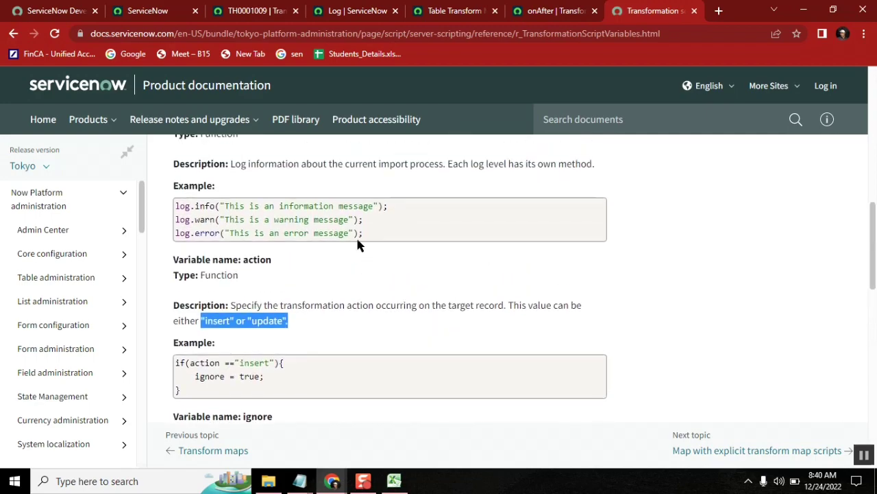
- Highlight the three log example lines, the 'insert or update' text and the action description
{"action": "mouse_move", "coordinate": [375, 233]}
{"action": "left_mouse_down"}
{"action": "mouse_move", "coordinate": [281, 245]}
{"action": "mouse_move", "coordinate": [176, 206]}
{"action": "left_mouse_up"}
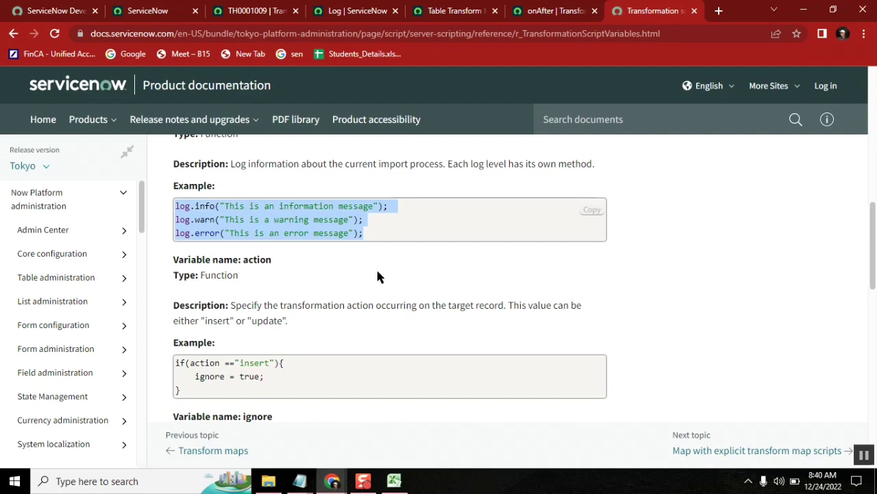
{"action": "left_click", "coordinate": [377, 277]}
{"action": "left_click_drag", "start_coordinate": [298, 321], "coordinate": [201, 322]}
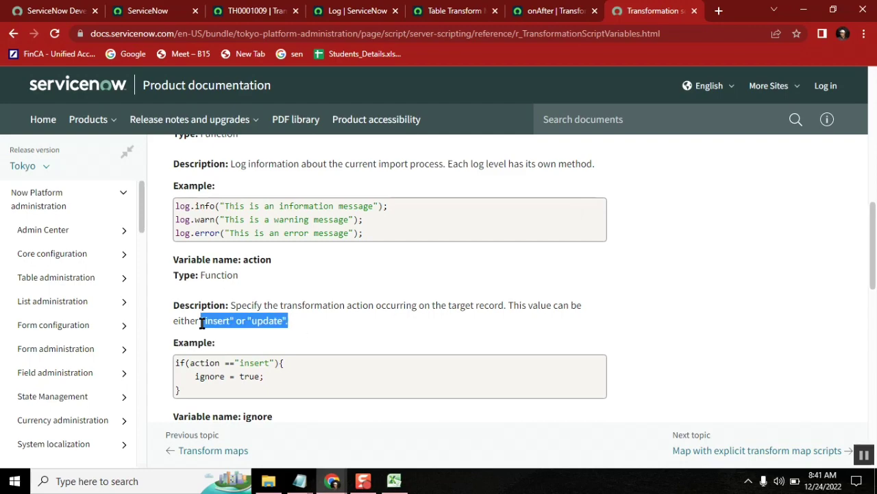
{"action": "left_click", "coordinate": [307, 353]}
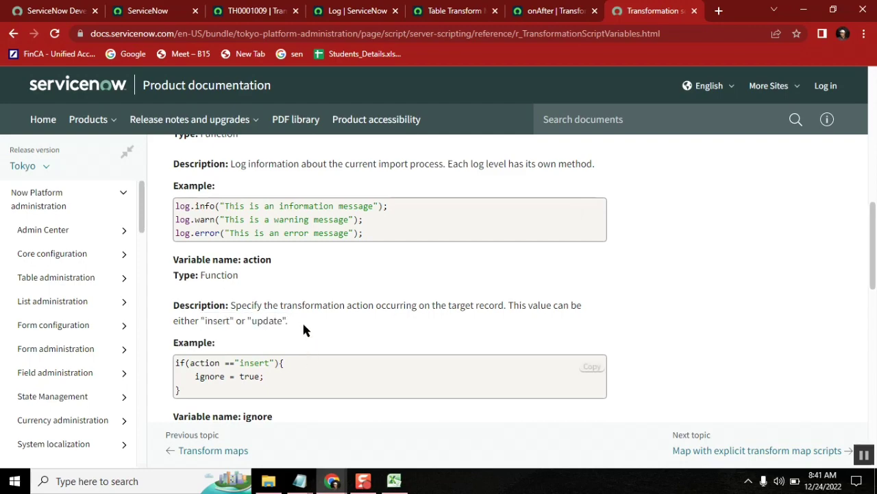
{"action": "mouse_move", "coordinate": [302, 321]}
{"action": "left_mouse_down"}
{"action": "mouse_move", "coordinate": [250, 320]}
{"action": "mouse_move", "coordinate": [232, 305]}
{"action": "left_mouse_up"}
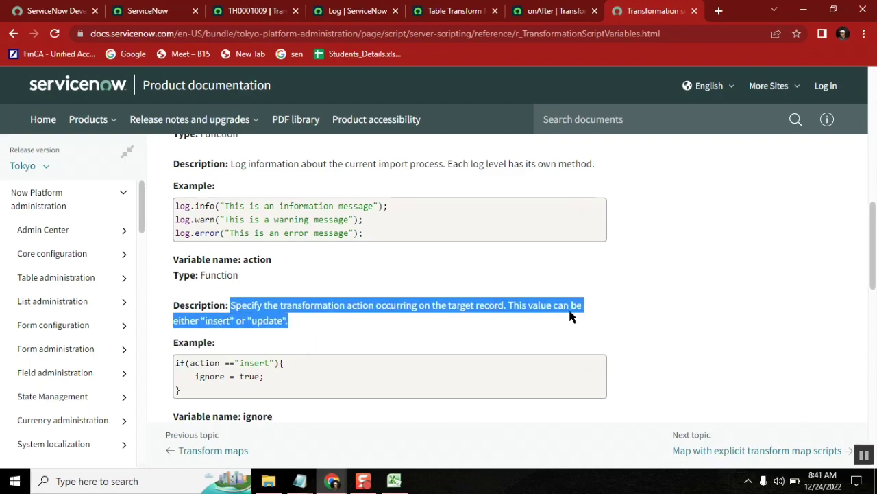
{"action": "left_click", "coordinate": [571, 316]}
- Highlight the action values 'insert' and 'update' one word at a time
{"action": "double_click", "coordinate": [218, 320]}
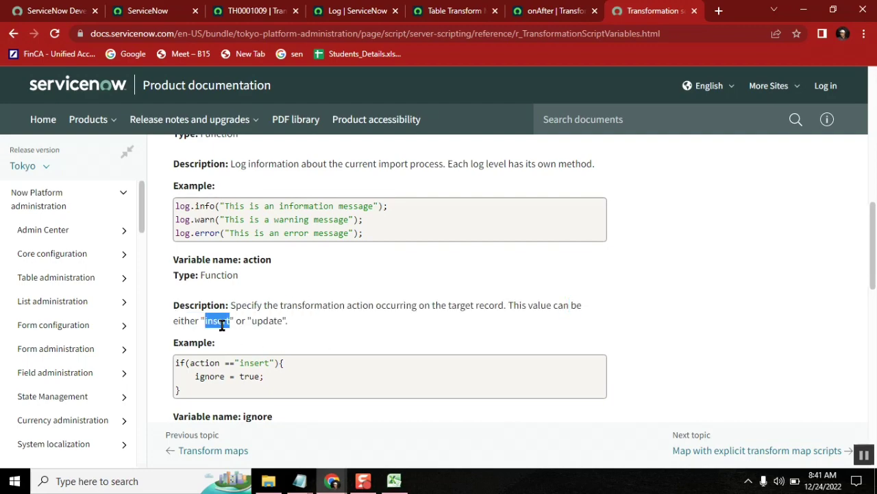
{"action": "double_click", "coordinate": [267, 320]}
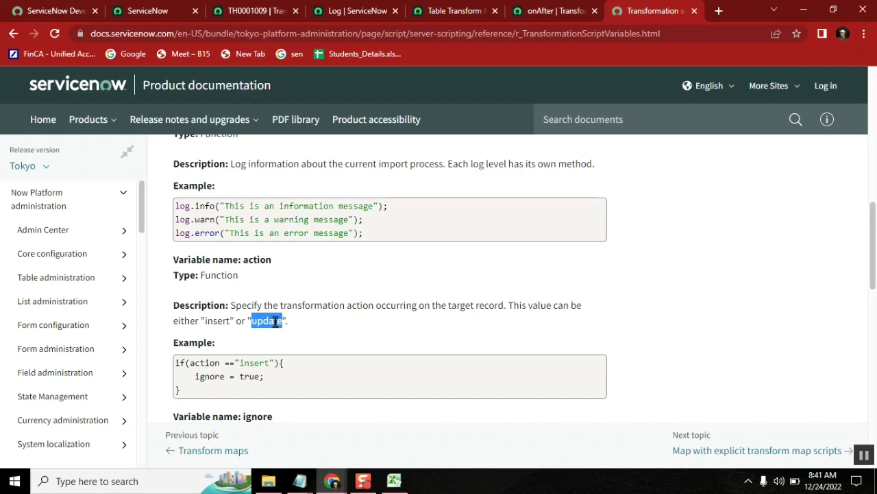
{"action": "left_click", "coordinate": [361, 305]}
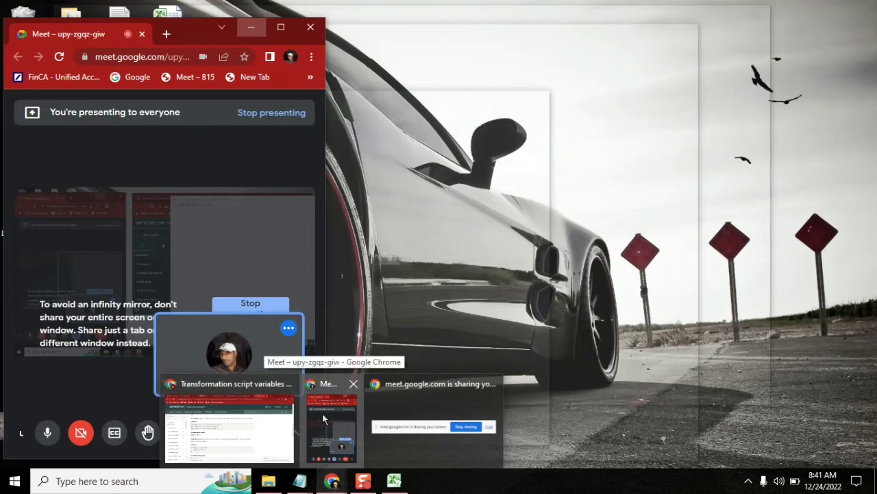
- Position the transform script notes window up and right, beside the meeting window
{"action": "left_click", "coordinate": [322, 413]}
{"action": "mouse_move", "coordinate": [300, 480]}
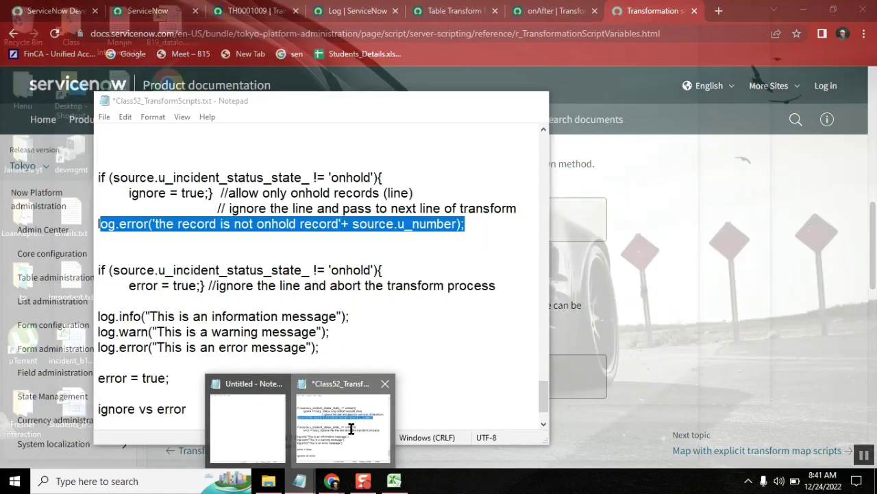
{"action": "left_click", "coordinate": [351, 428]}
{"action": "left_click_drag", "start_coordinate": [382, 98], "coordinate": [647, 45]}
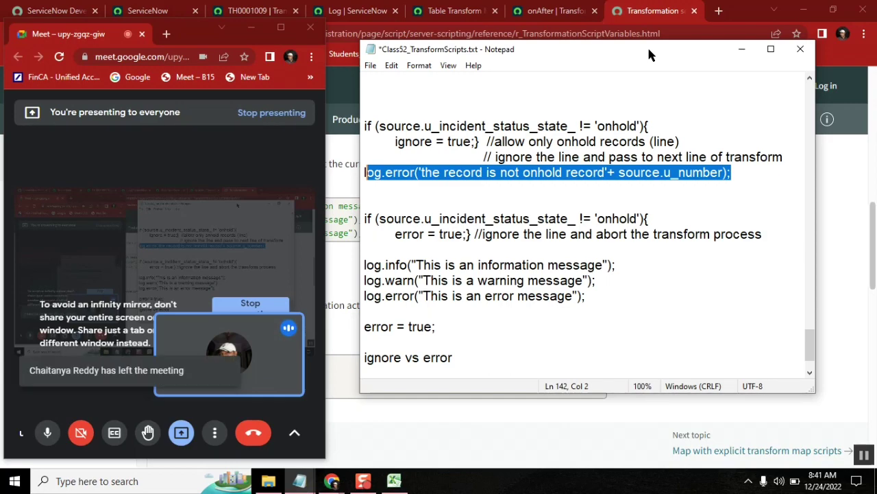
{"action": "left_click", "coordinate": [547, 142]}
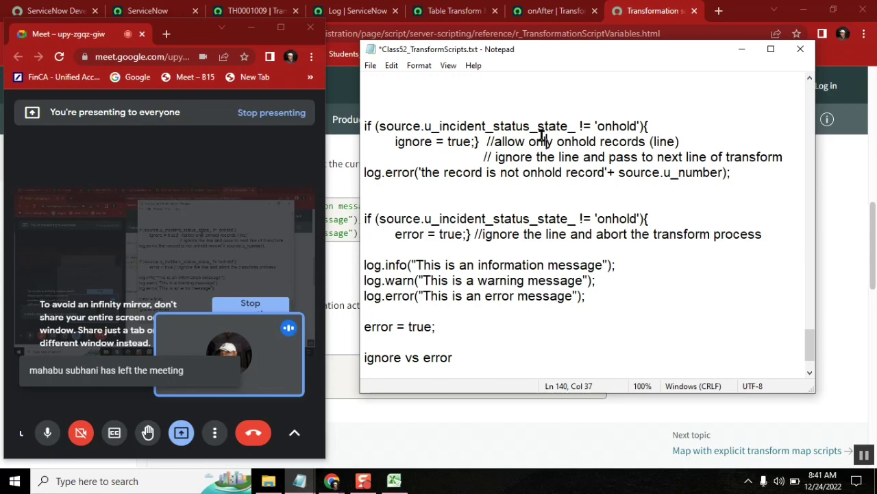
- Show Notepad's File commands, then maximize and restore the meeting window
{"action": "left_click", "coordinate": [371, 65]}
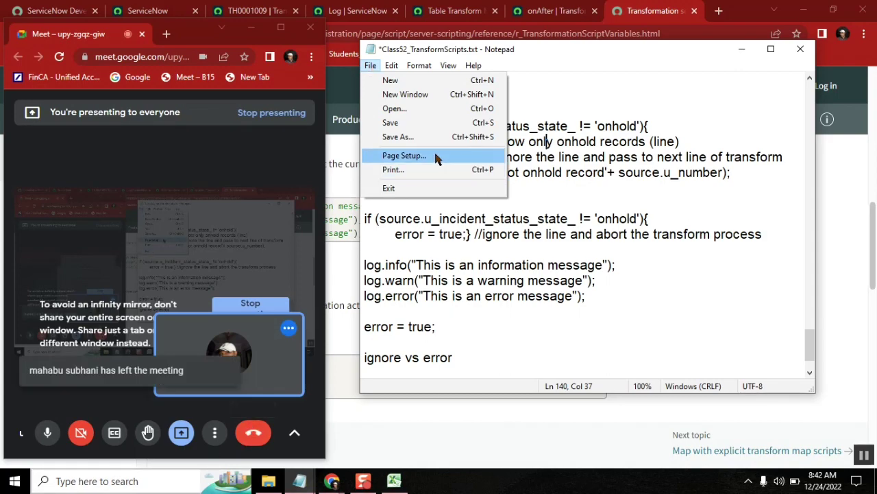
{"action": "left_click", "coordinate": [280, 27]}
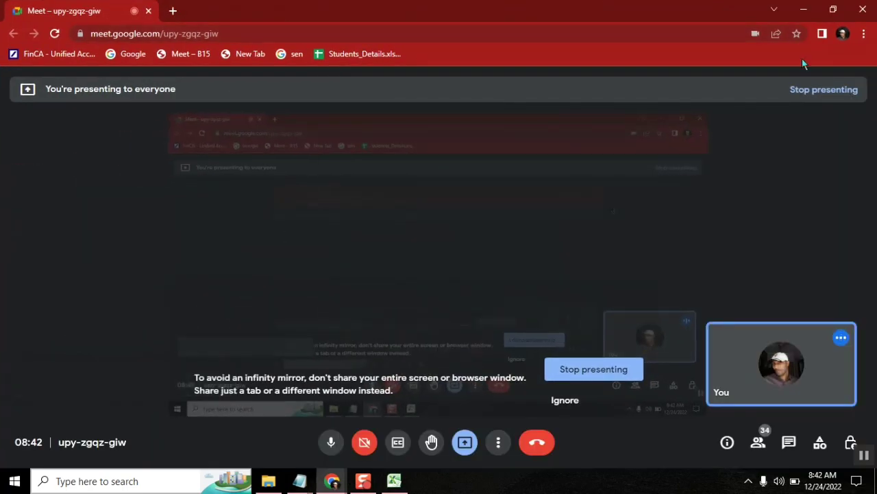
{"action": "left_click", "coordinate": [839, 8]}
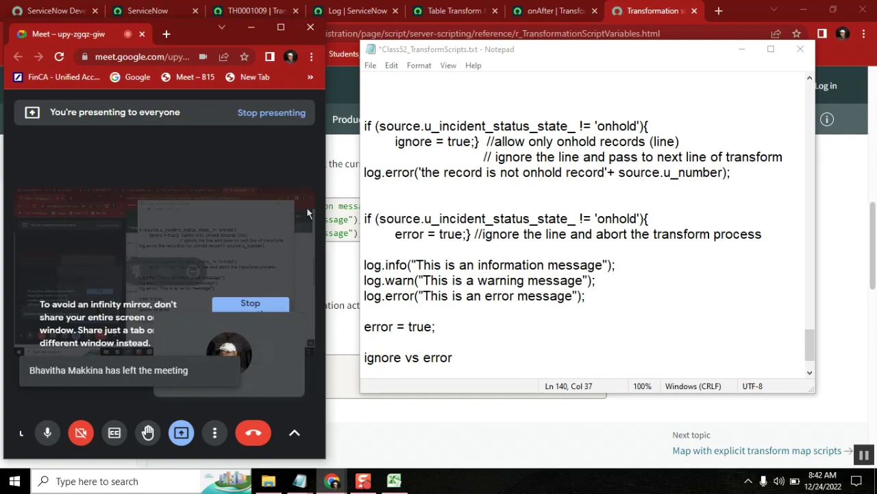
- Start Save As for the notes and shrink the save dialog to a smaller window
{"action": "left_click", "coordinate": [369, 67]}
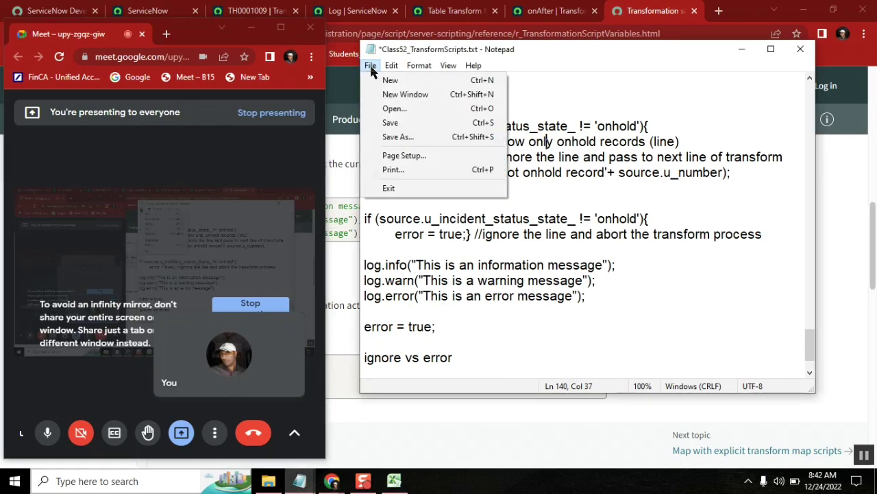
{"action": "left_click", "coordinate": [435, 142]}
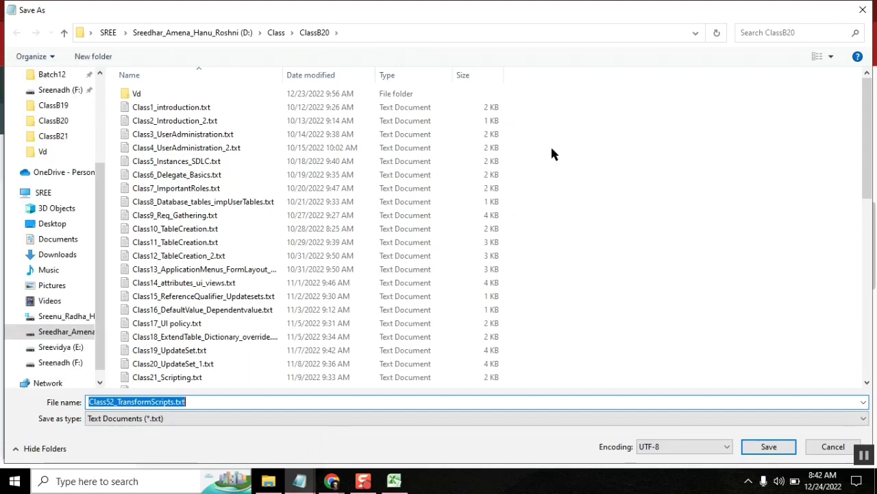
{"action": "double_click", "coordinate": [744, 14]}
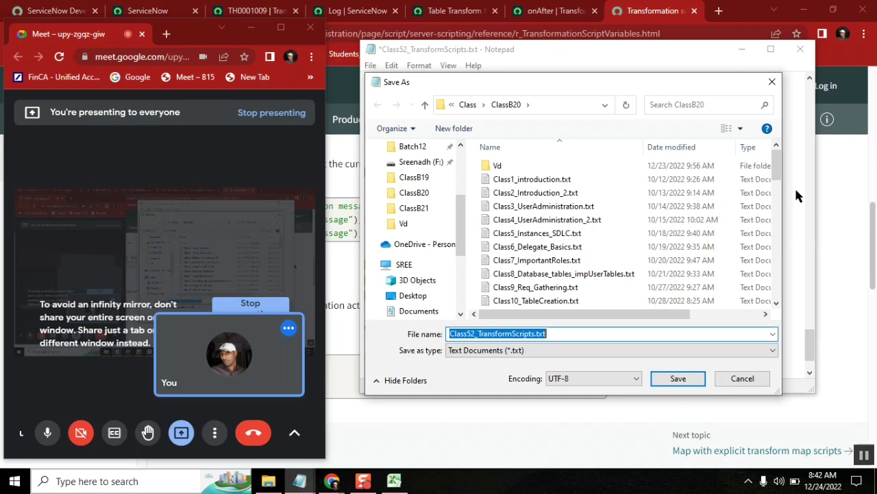
{"action": "left_click_drag", "start_coordinate": [778, 162], "coordinate": [789, 292]}
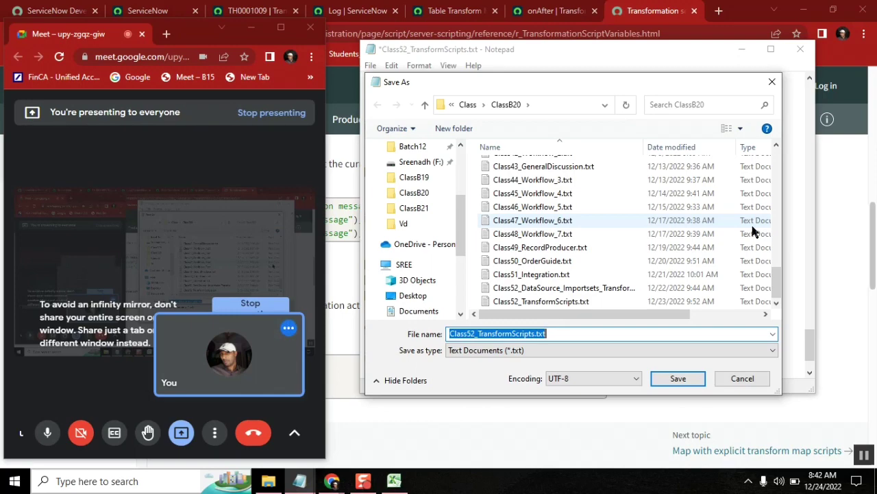
- Change the file name from Class52 to Class53 and delete the TransformScripts part
{"action": "left_click", "coordinate": [477, 334]}
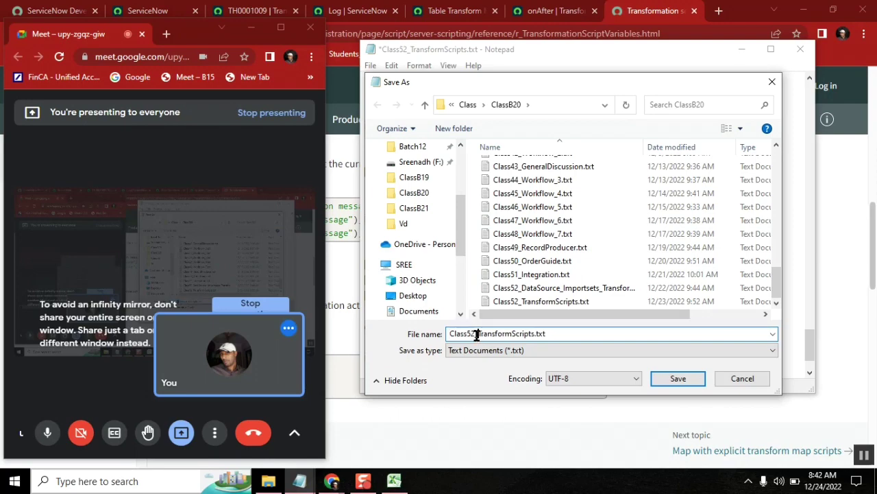
{"action": "key", "text": "BackSpace"}
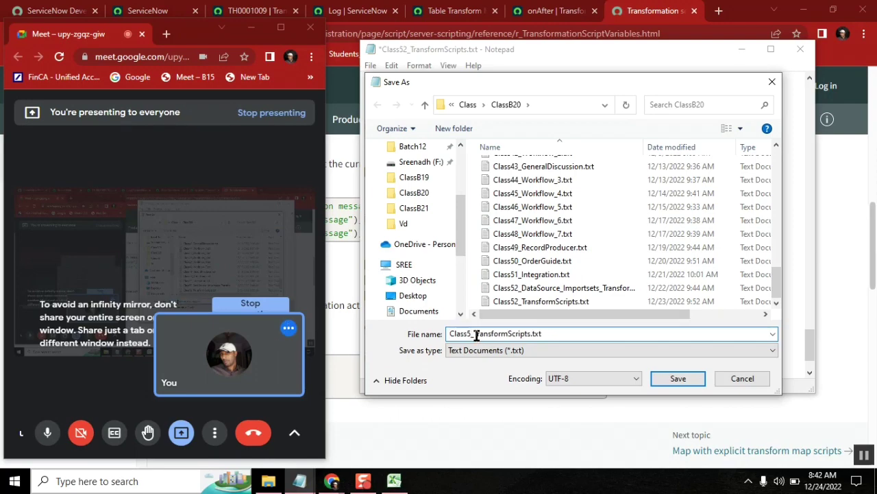
{"action": "type", "text": "3"}
{"action": "key", "text": "Right"}
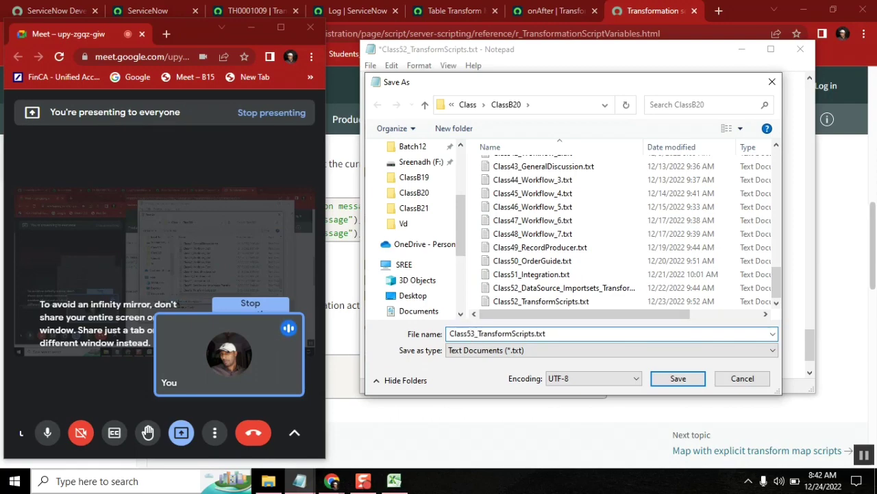
{"action": "key", "text": "Delete"}
{"action": "key", "text": "Delete"}
{"action": "key", "text": "Delete"}
{"action": "key", "text": "Delete"}
{"action": "key", "text": "Delete"}
{"action": "key", "text": "Delete"}
{"action": "key", "text": "Delete"}
{"action": "key", "text": "Delete"}
{"action": "key", "text": "Delete"}
{"action": "key", "text": "Delete"}
{"action": "key", "text": "Delete"}
{"action": "key", "text": "Delete"}
{"action": "key", "text": "Delete"}
{"action": "key", "text": "Delete"}
{"action": "key", "text": "Delete"}
{"action": "key", "text": "Delete"}
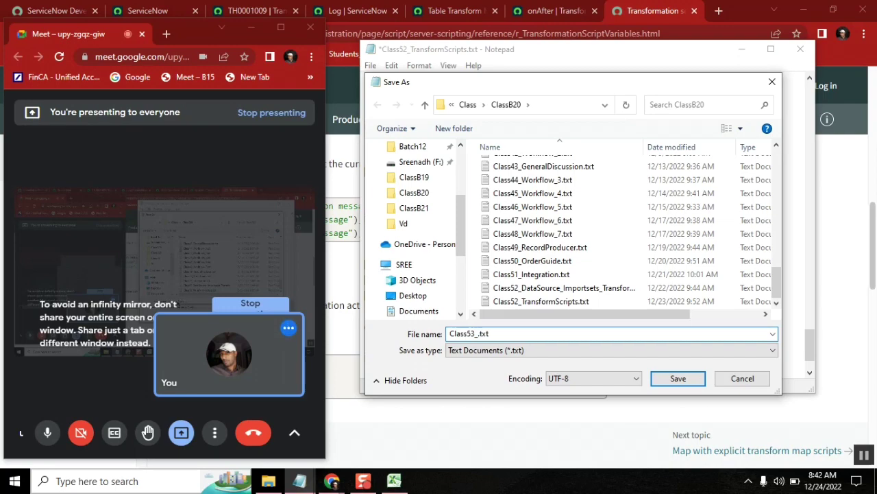